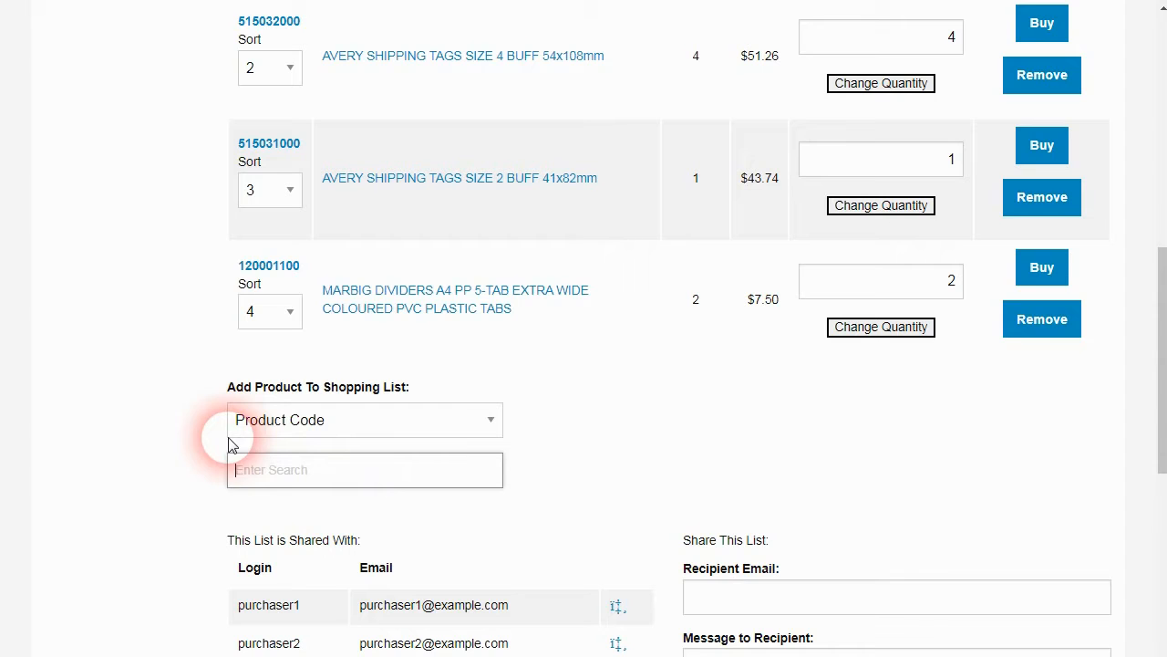
- Set the search field of the shopping list's Add Product form to Name
{"action": "scroll", "coordinate": [638, 451], "scroll_direction": "up", "scroll_amount": 1}
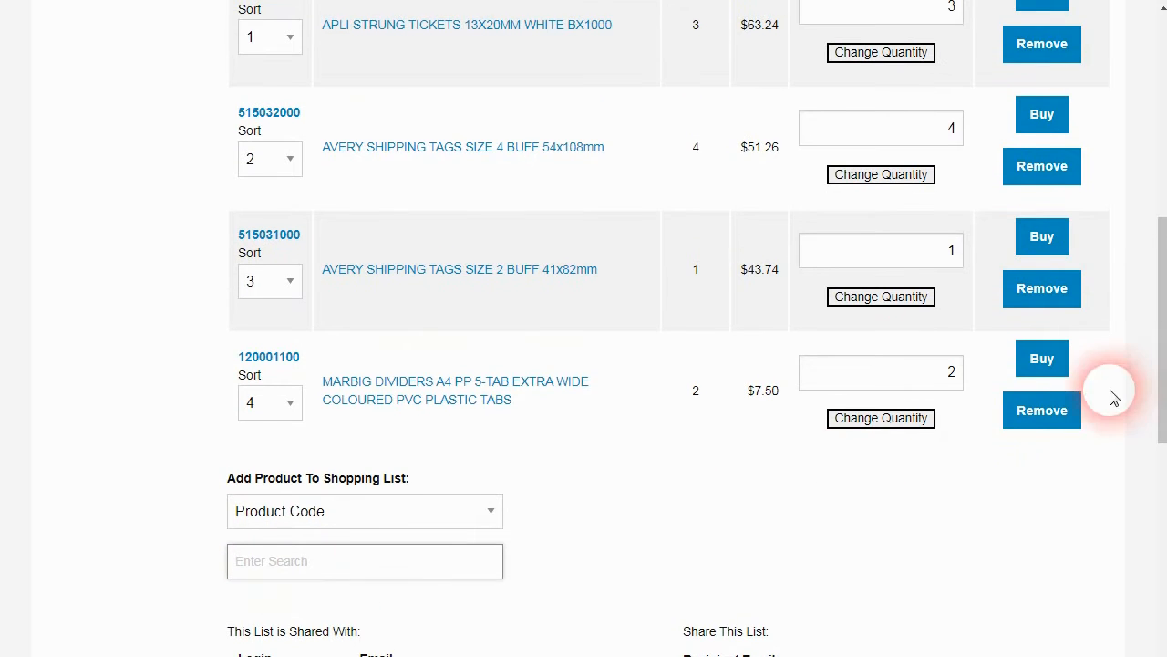
{"action": "left_click_drag", "start_coordinate": [1163, 392], "coordinate": [1163, 350]}
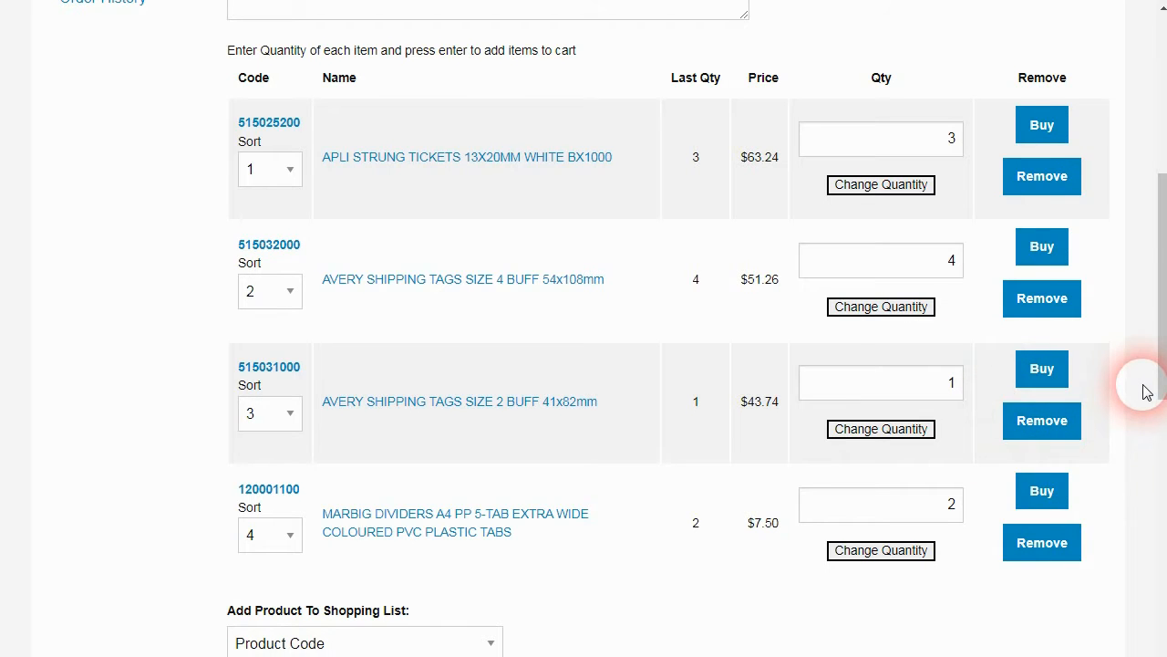
{"action": "scroll", "coordinate": [482, 423], "scroll_direction": "down", "scroll_amount": 3}
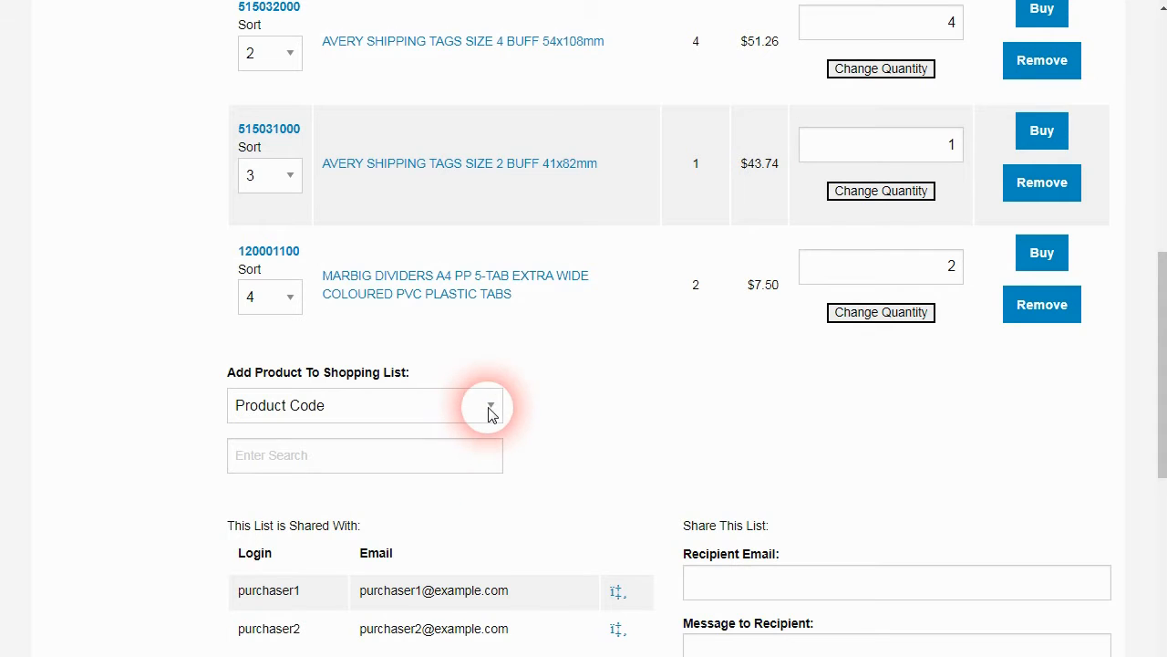
{"action": "left_click", "coordinate": [489, 410]}
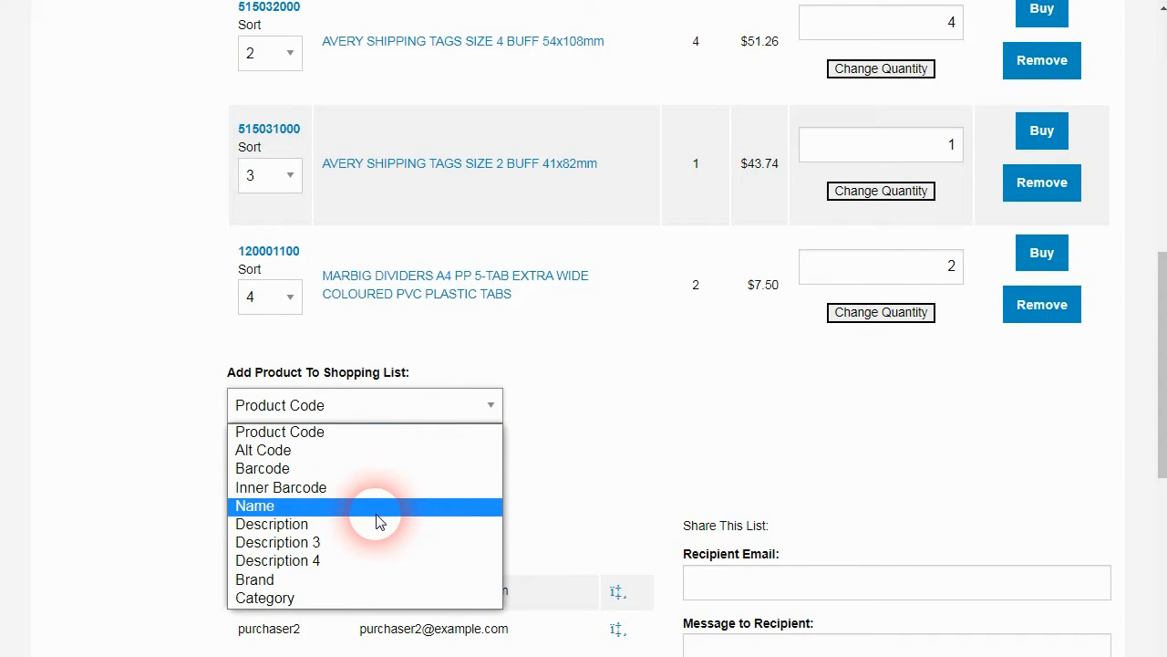
{"action": "left_click", "coordinate": [320, 514]}
- Look over the shopping list's product rows up to the list name and description
{"action": "scroll", "coordinate": [289, 499], "scroll_direction": "down", "scroll_amount": 2}
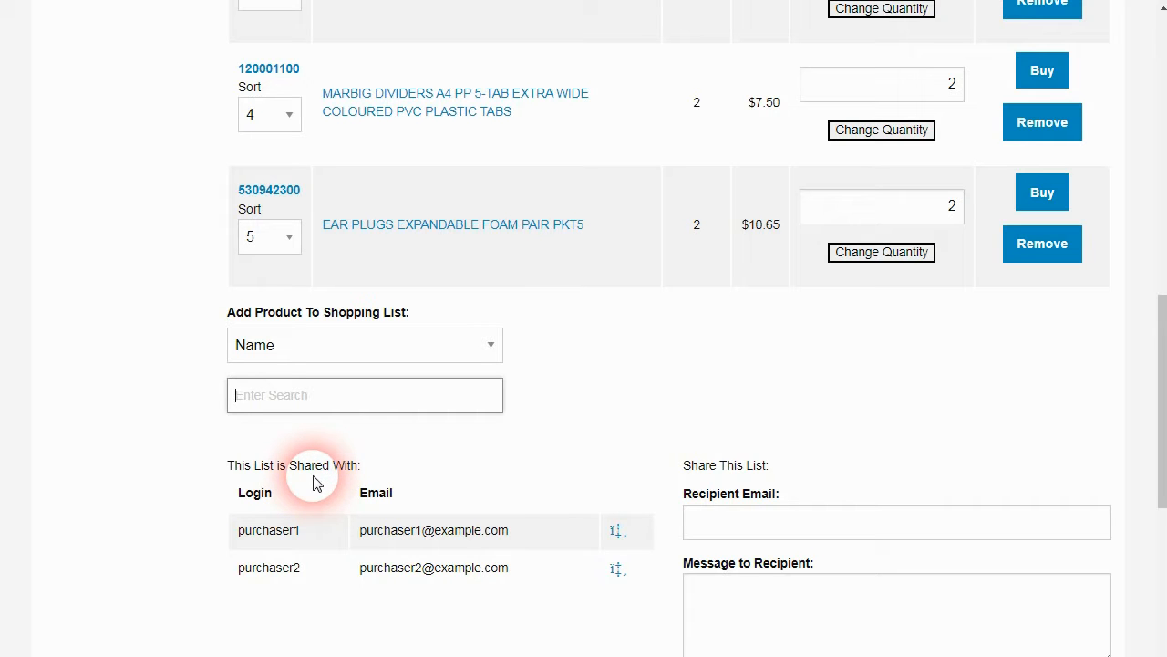
{"action": "scroll", "coordinate": [319, 484], "scroll_direction": "up", "scroll_amount": 1}
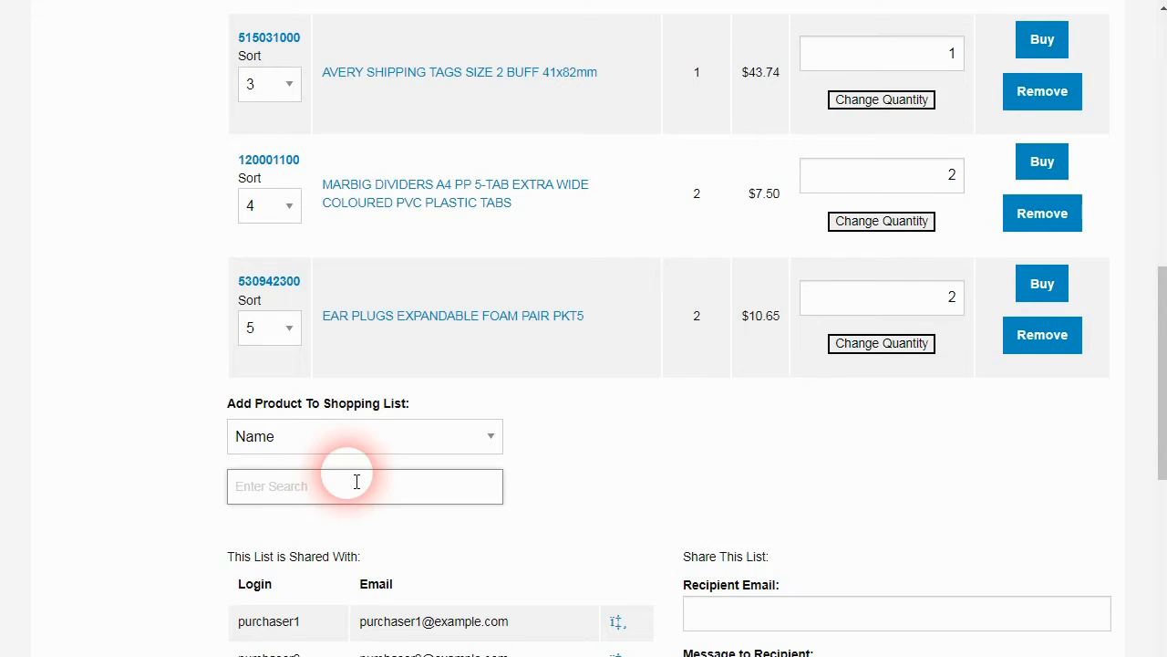
{"action": "scroll", "coordinate": [349, 481], "scroll_direction": "up", "scroll_amount": 1}
{"action": "scroll", "coordinate": [347, 480], "scroll_direction": "up", "scroll_amount": 7}
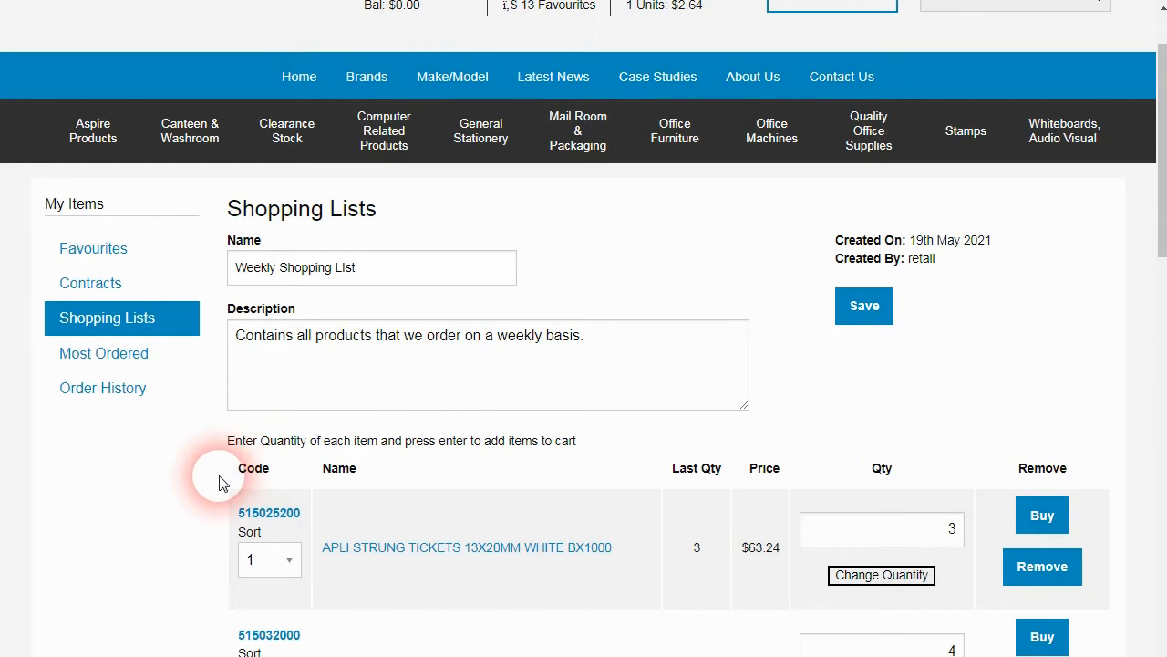
- Add the product with code 515031500 to the shopping list with a quantity of 2
{"action": "scroll", "coordinate": [220, 478], "scroll_direction": "down", "scroll_amount": 5}
{"action": "scroll", "coordinate": [219, 479], "scroll_direction": "down", "scroll_amount": 3}
{"action": "scroll", "coordinate": [219, 478], "scroll_direction": "up", "scroll_amount": 1}
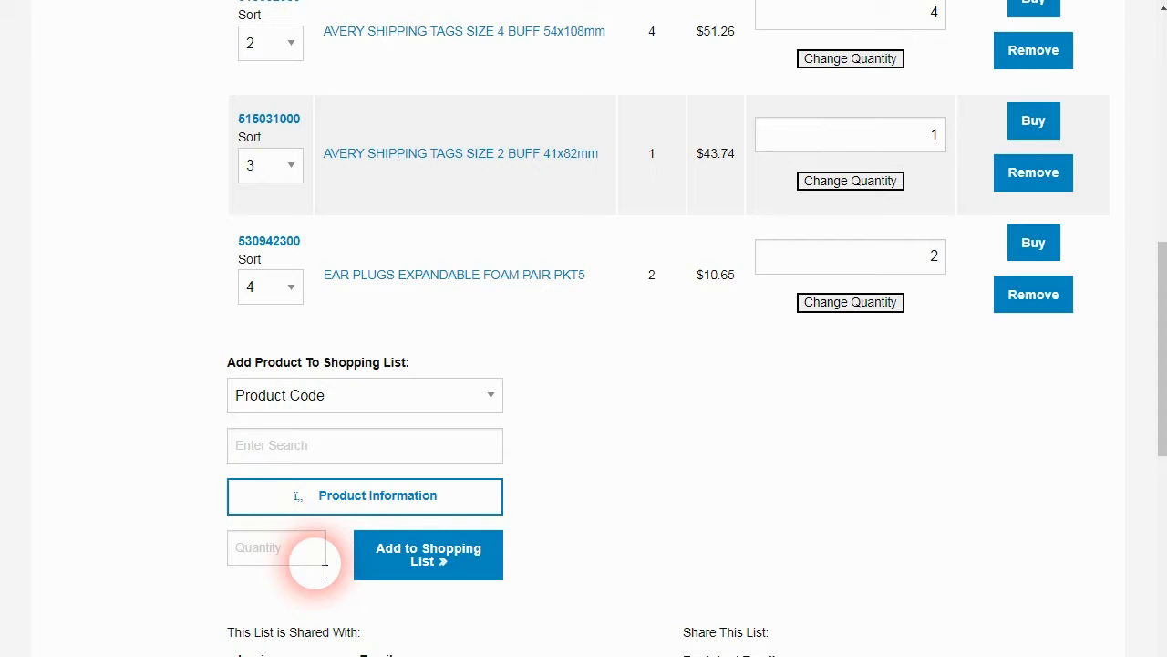
{"action": "left_click", "coordinate": [294, 460]}
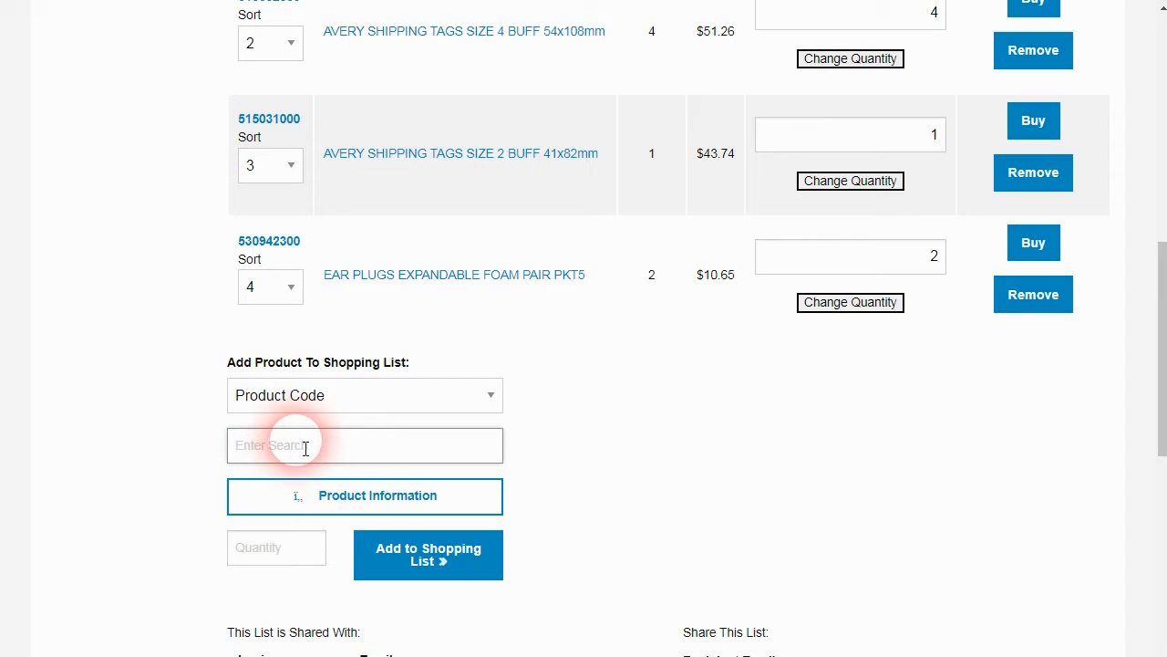
{"action": "type", "text": "515031500"}
{"action": "key", "text": "Tab"}
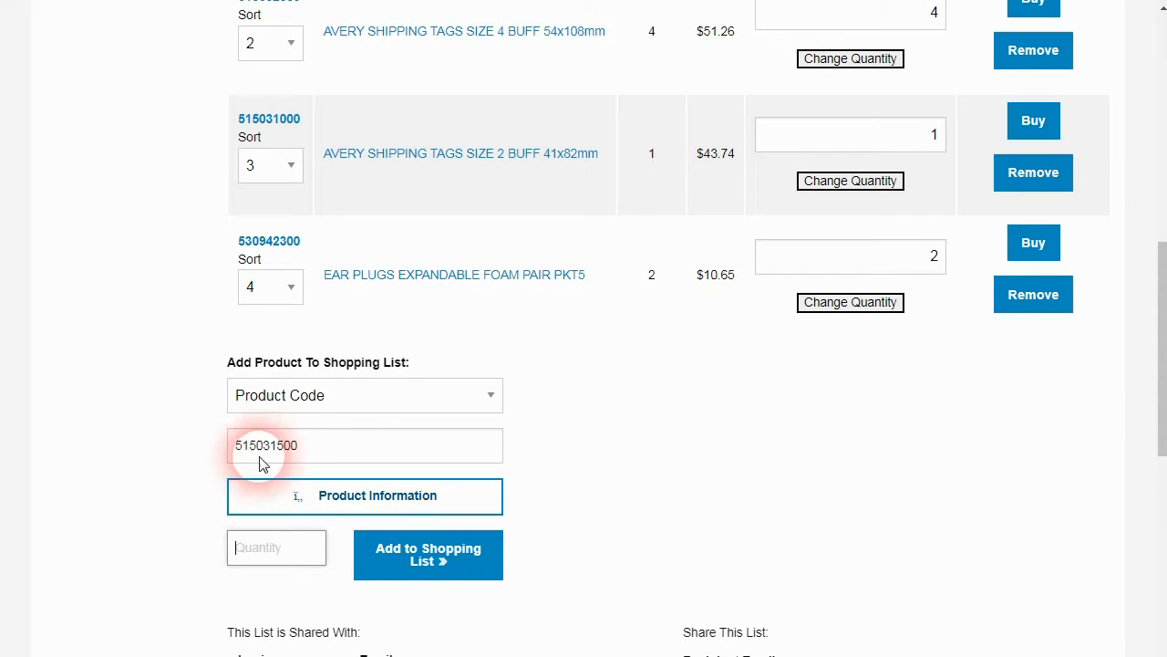
{"action": "type", "text": "2"}
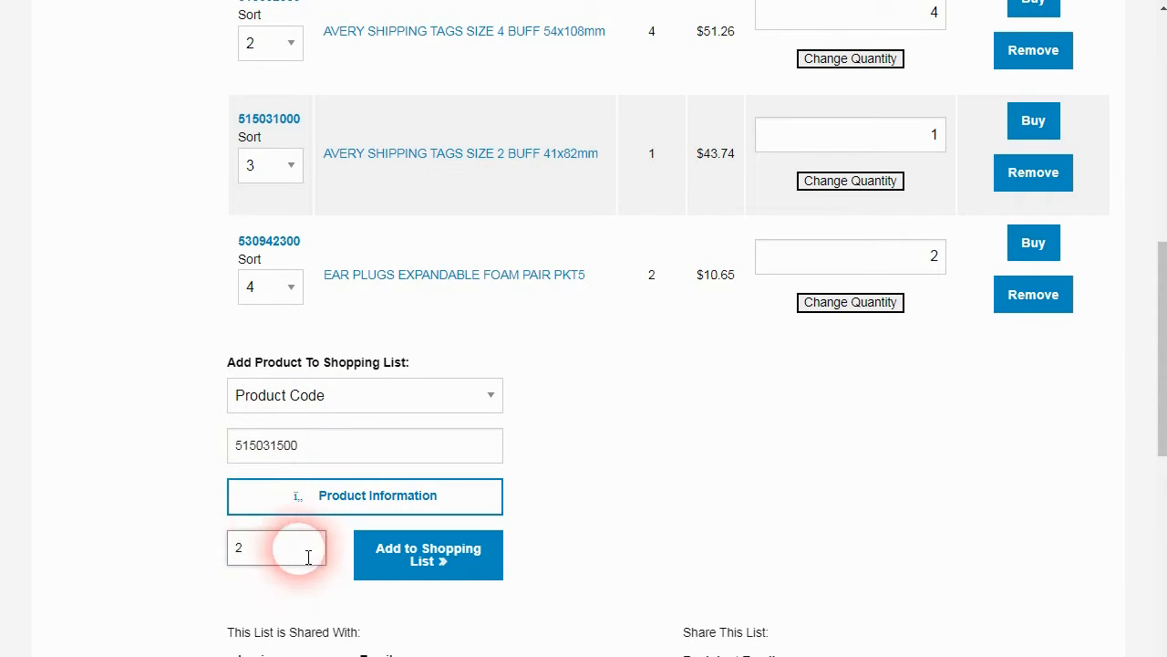
{"action": "left_click", "coordinate": [447, 557]}
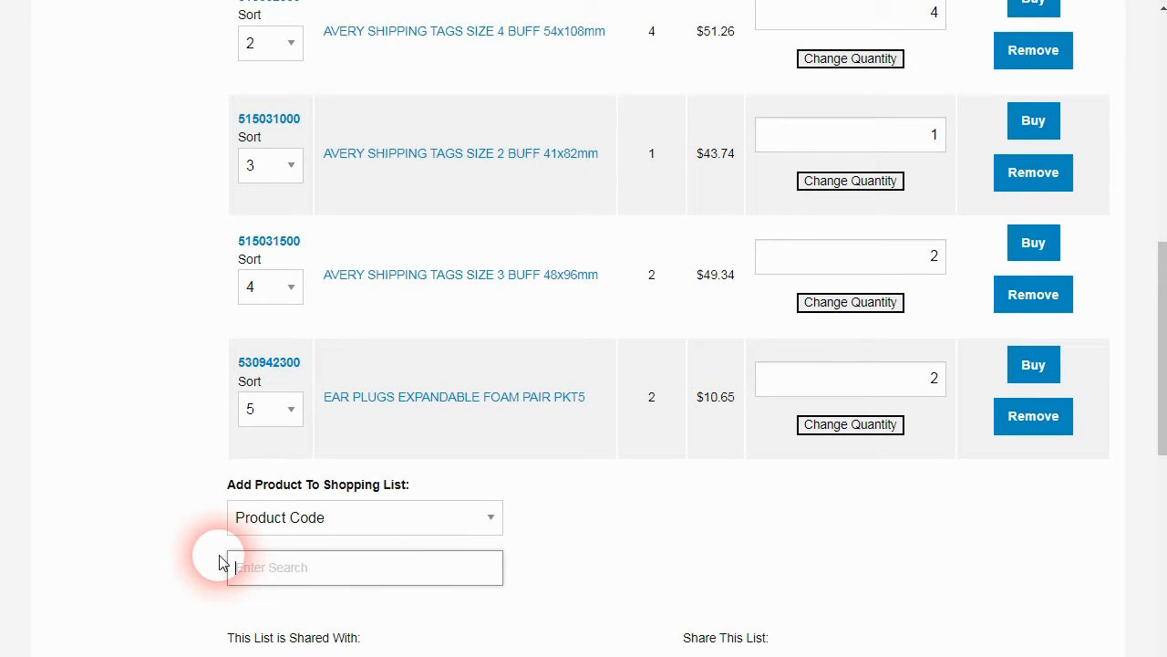
{"action": "scroll", "coordinate": [201, 529], "scroll_direction": "down", "scroll_amount": 1}
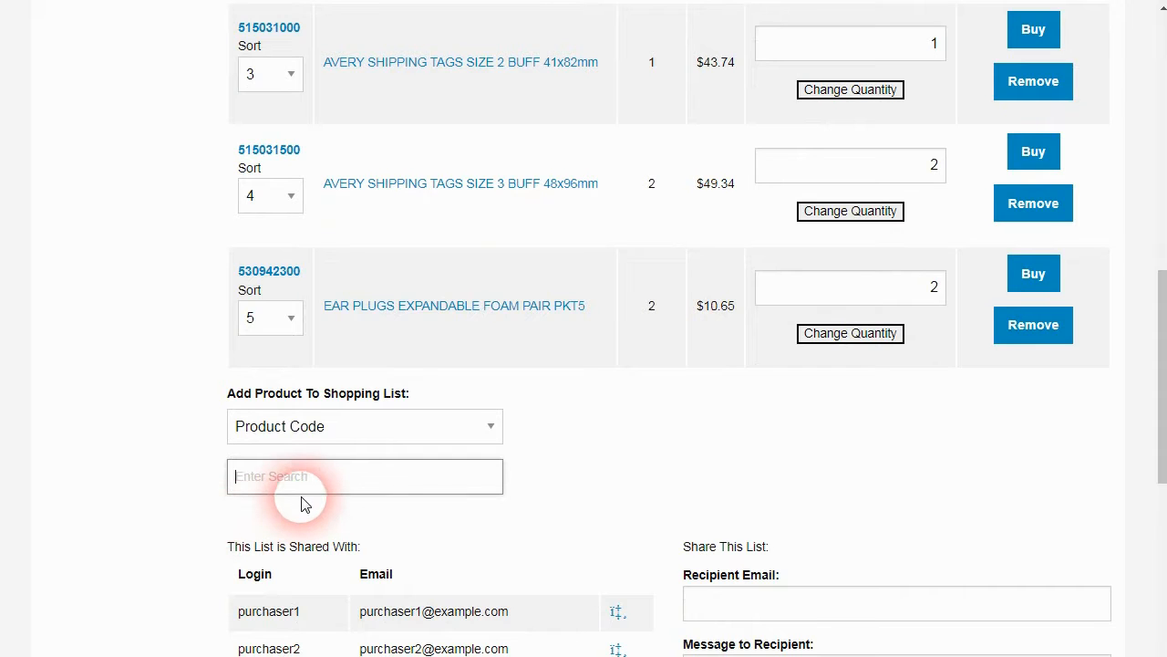
{"action": "type", "text": "515031500"}
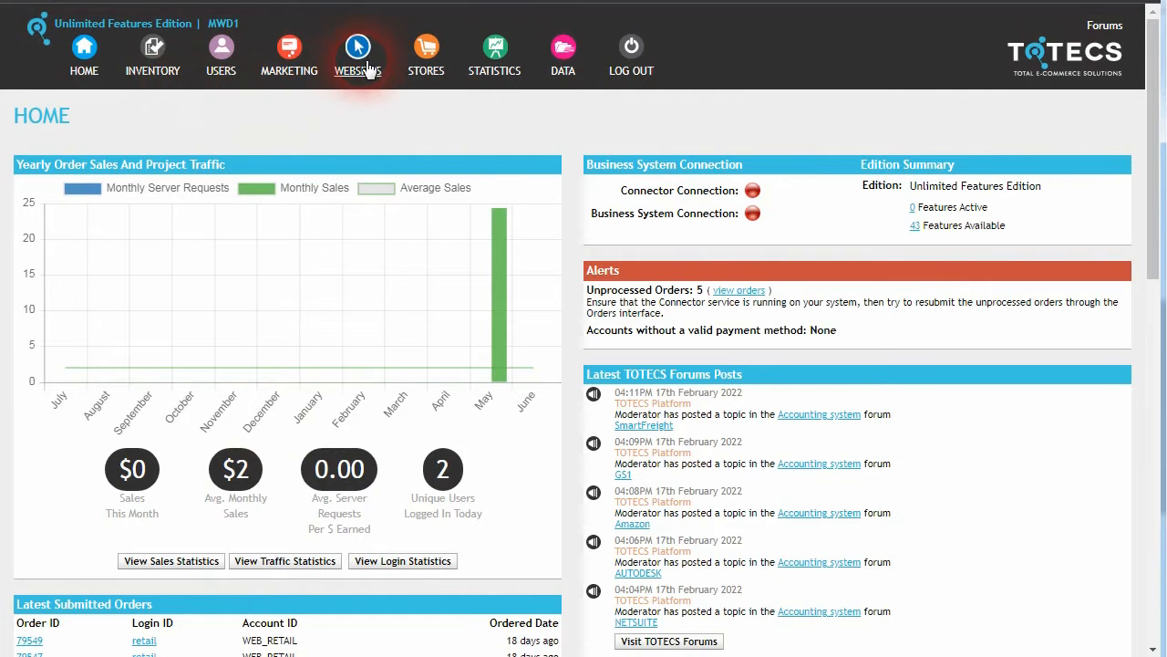
- Go to Websites in the TOTECS admin and expand Web Pages, my-items and shopping-lists in the website tree
{"action": "mouse_move", "coordinate": [358, 55]}
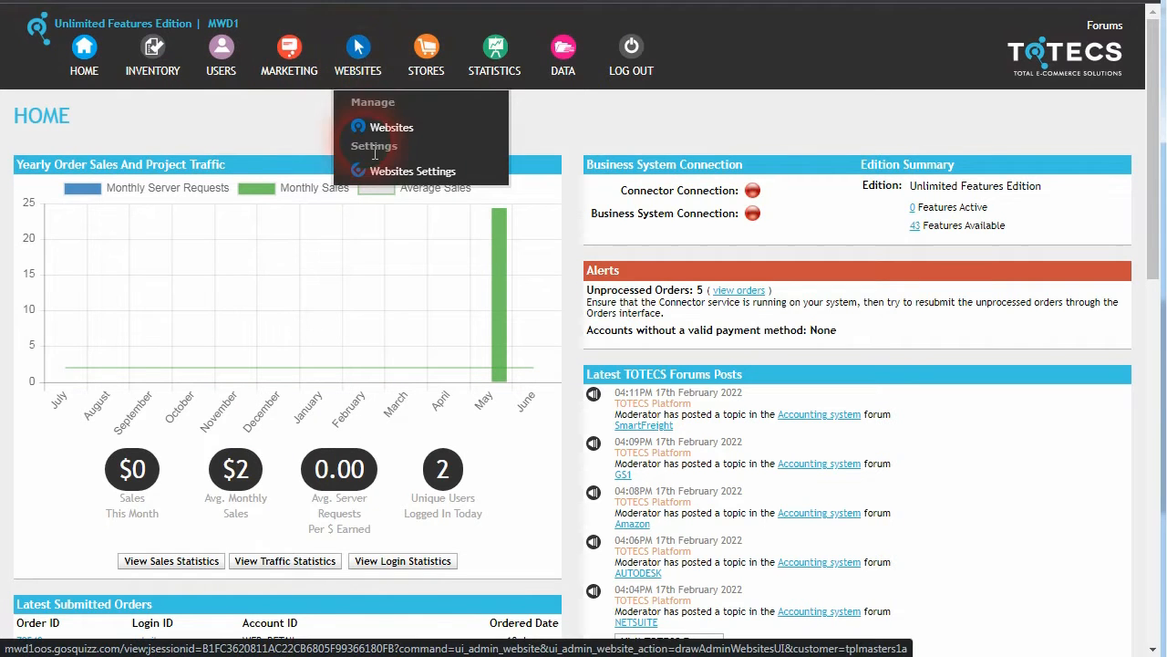
{"action": "left_click", "coordinate": [392, 128]}
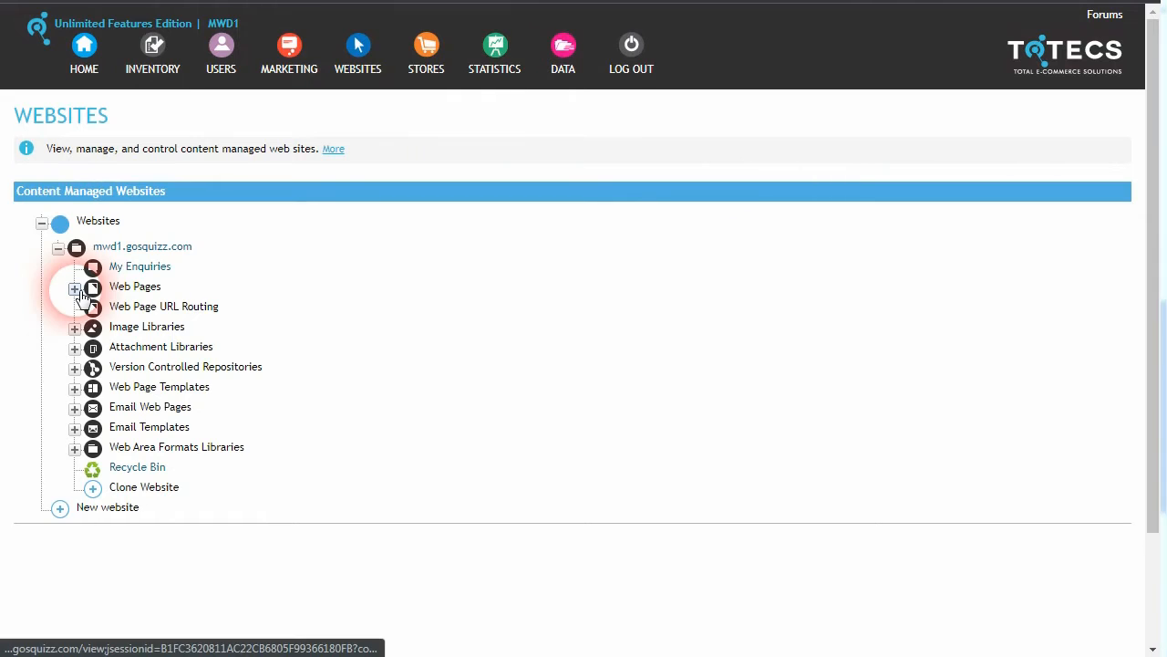
{"action": "left_click", "coordinate": [75, 288]}
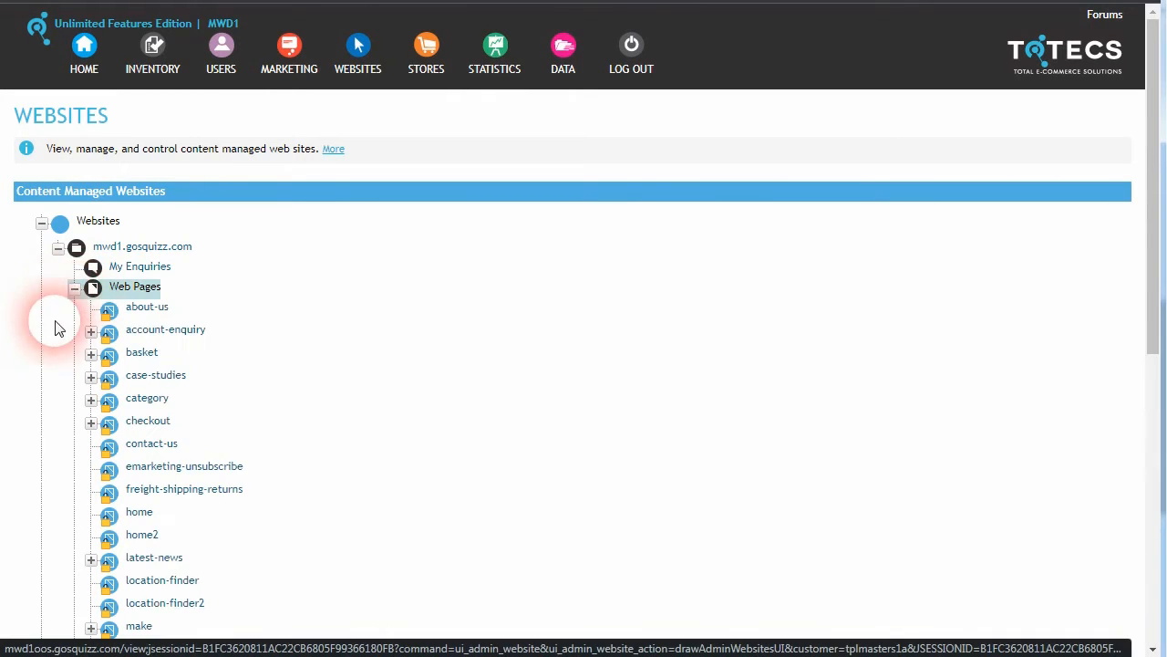
{"action": "scroll", "coordinate": [58, 325], "scroll_direction": "down", "scroll_amount": 3}
{"action": "left_click", "coordinate": [90, 401]}
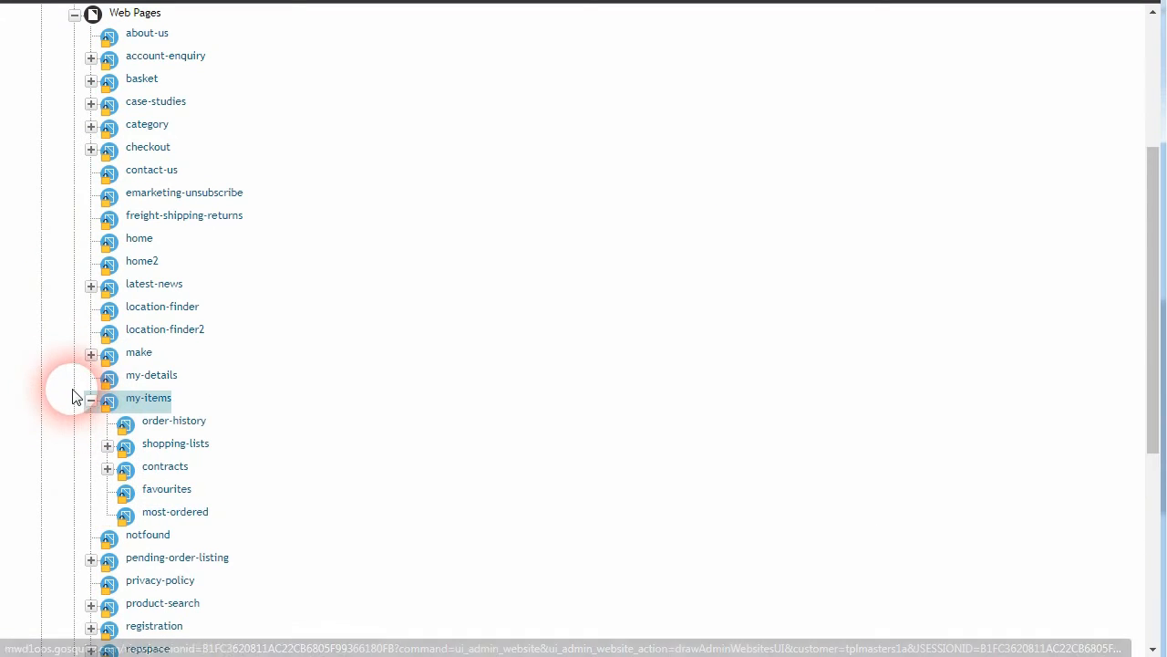
{"action": "scroll", "coordinate": [76, 394], "scroll_direction": "down", "scroll_amount": 1}
{"action": "left_click", "coordinate": [107, 355]}
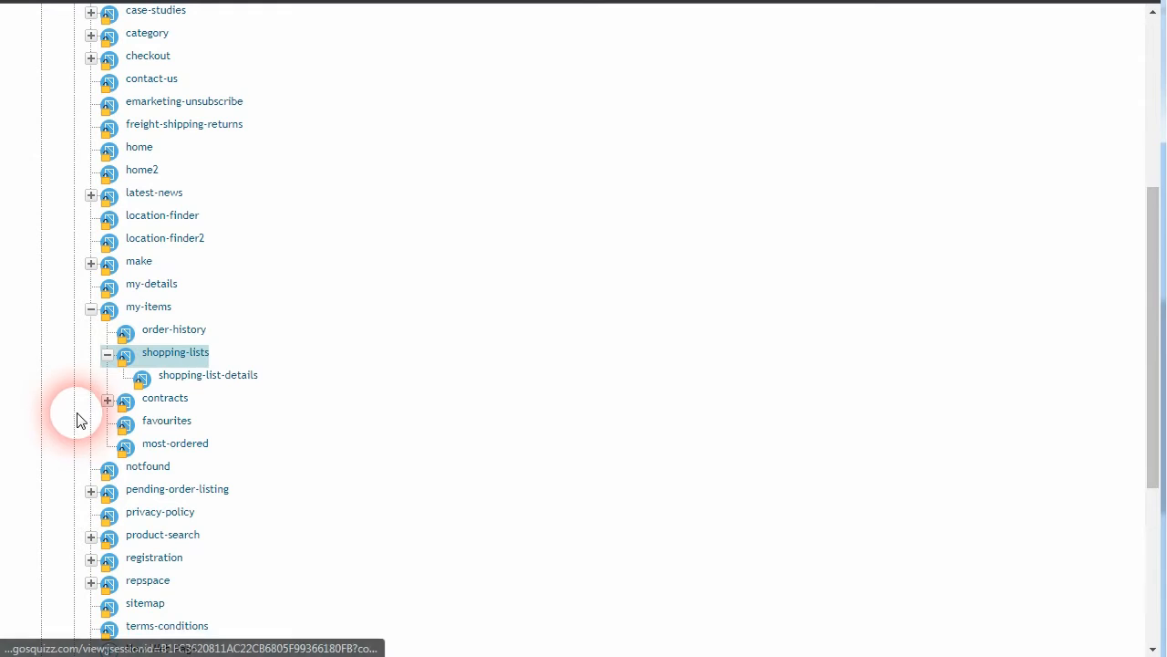
- View all areas of the shopping-list-details web page
{"action": "left_click", "coordinate": [226, 388]}
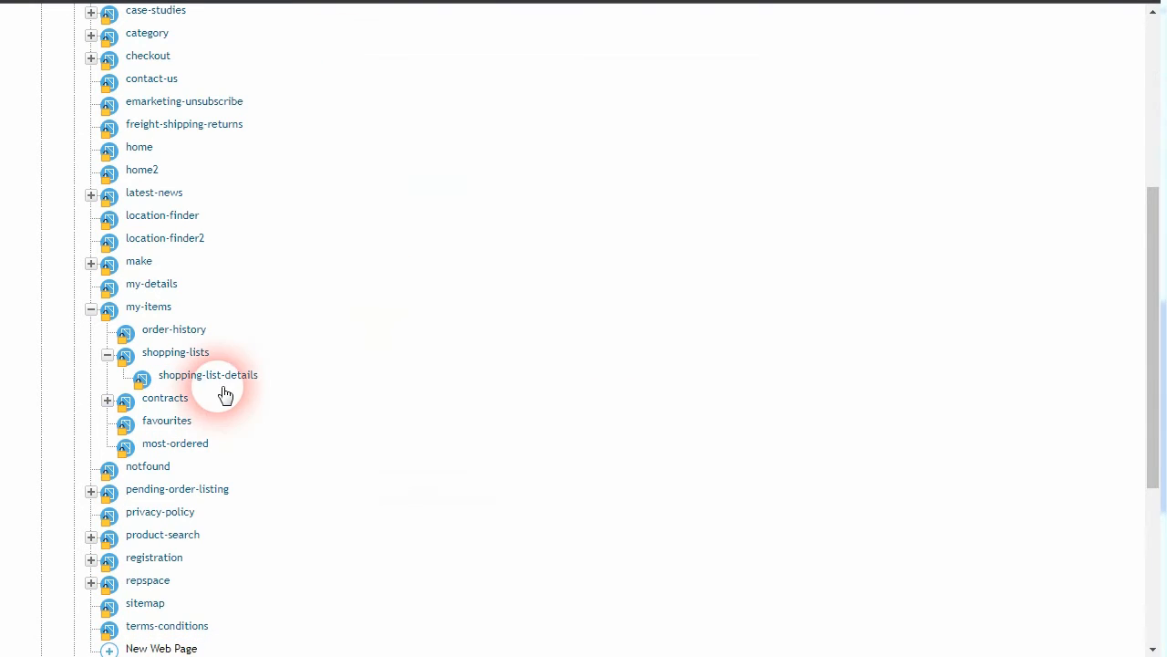
{"action": "right_click", "coordinate": [233, 383]}
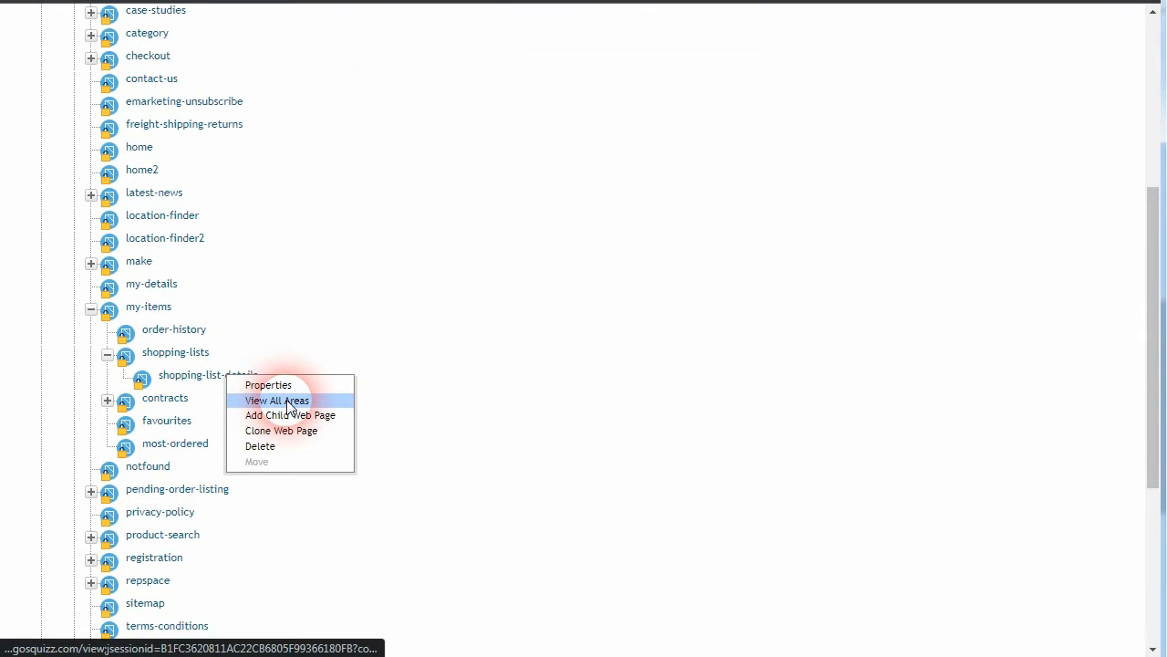
{"action": "left_click", "coordinate": [288, 402]}
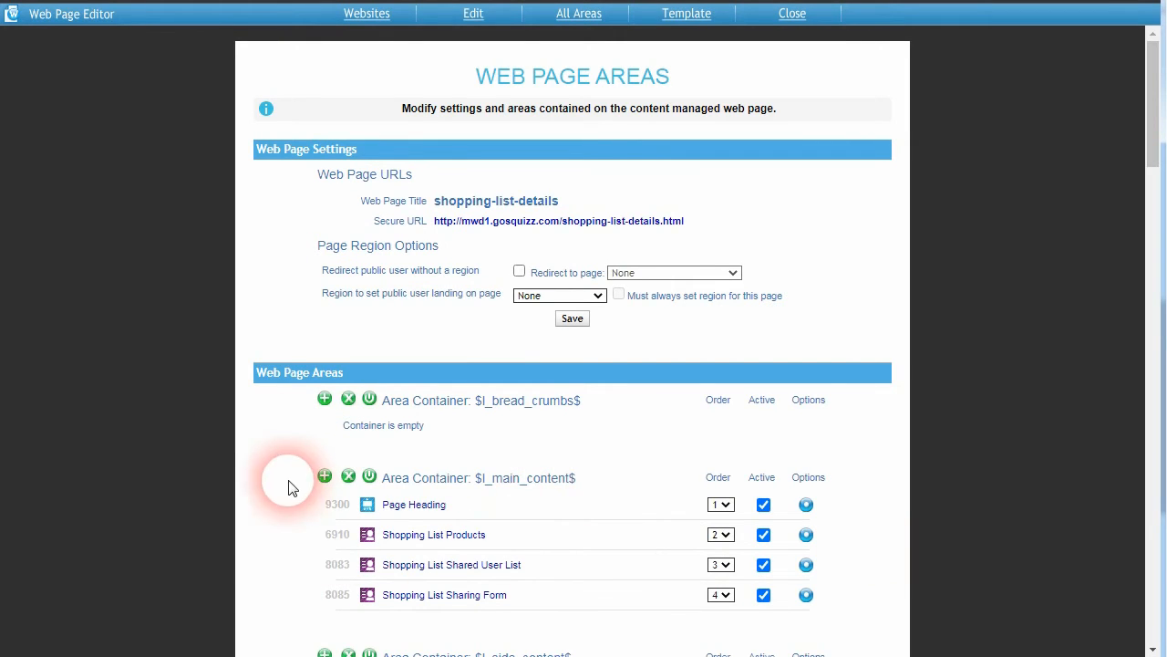
- Add a Shopping List Product Quick Add Form area to the main content container using the MWD1 Basic format, with Name as Initial Product Search Field
{"action": "left_click", "coordinate": [324, 475]}
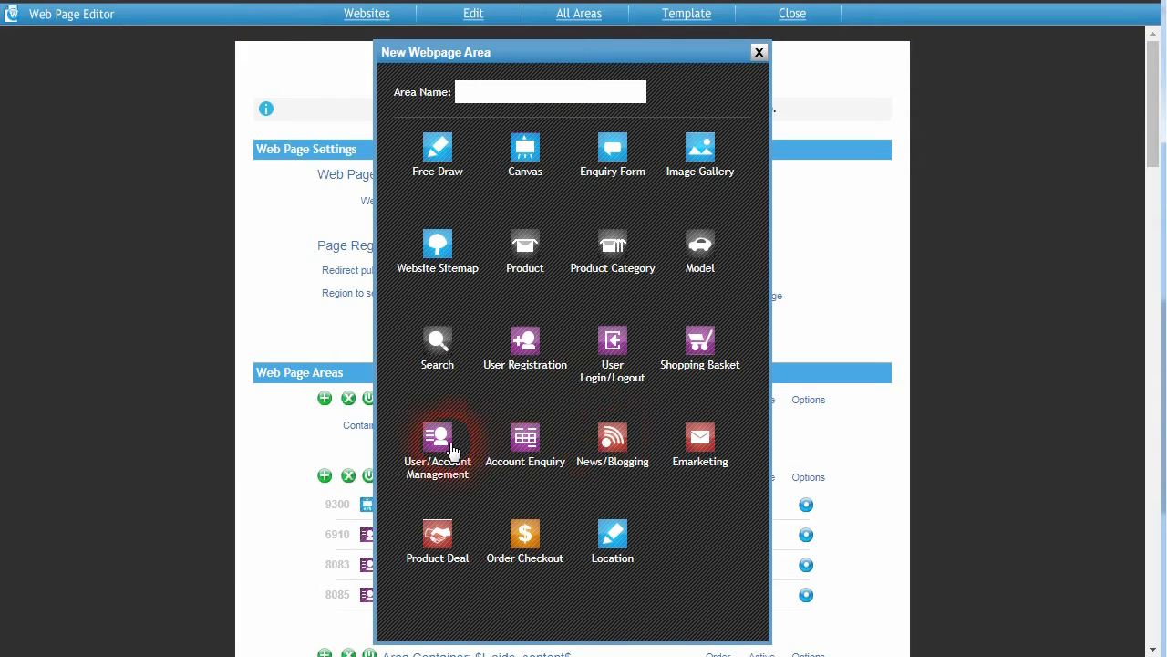
{"action": "scroll", "coordinate": [444, 442], "scroll_direction": "down", "scroll_amount": 3}
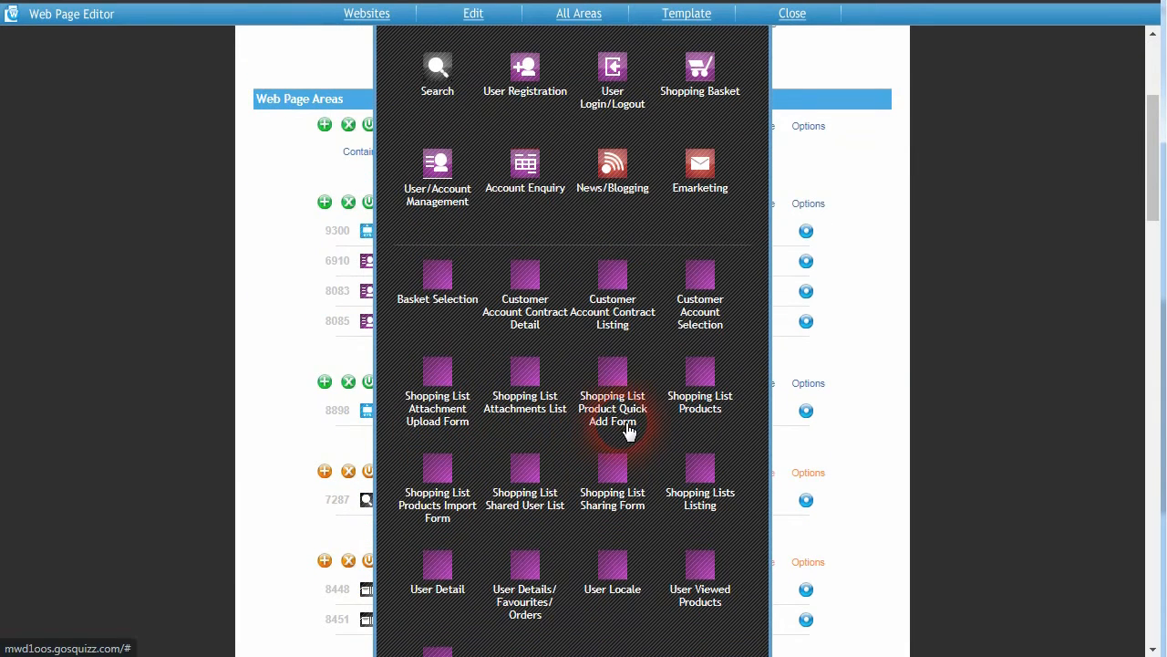
{"action": "left_click", "coordinate": [620, 377]}
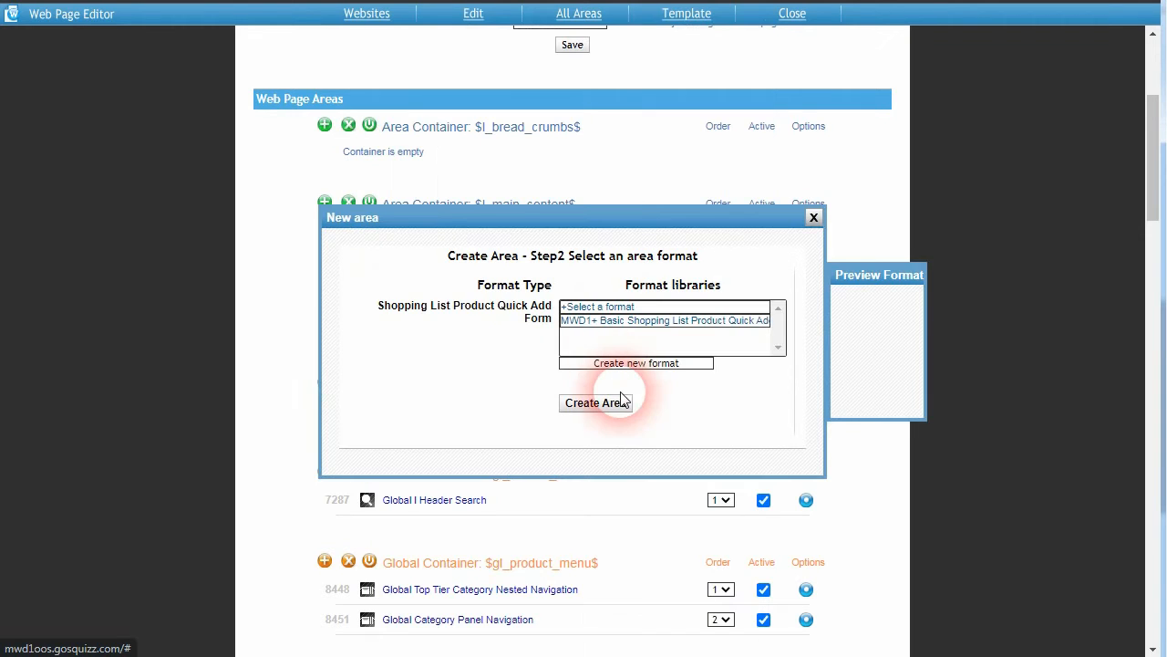
{"action": "left_click", "coordinate": [619, 321]}
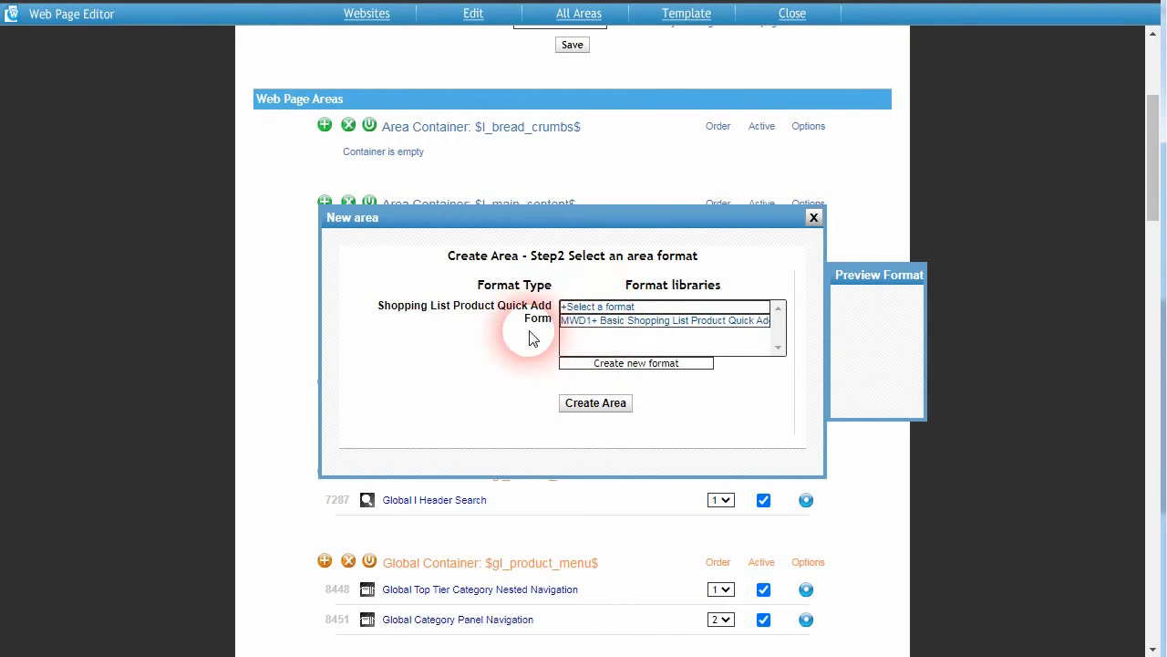
{"action": "left_click", "coordinate": [638, 327]}
{"action": "left_click", "coordinate": [596, 404]}
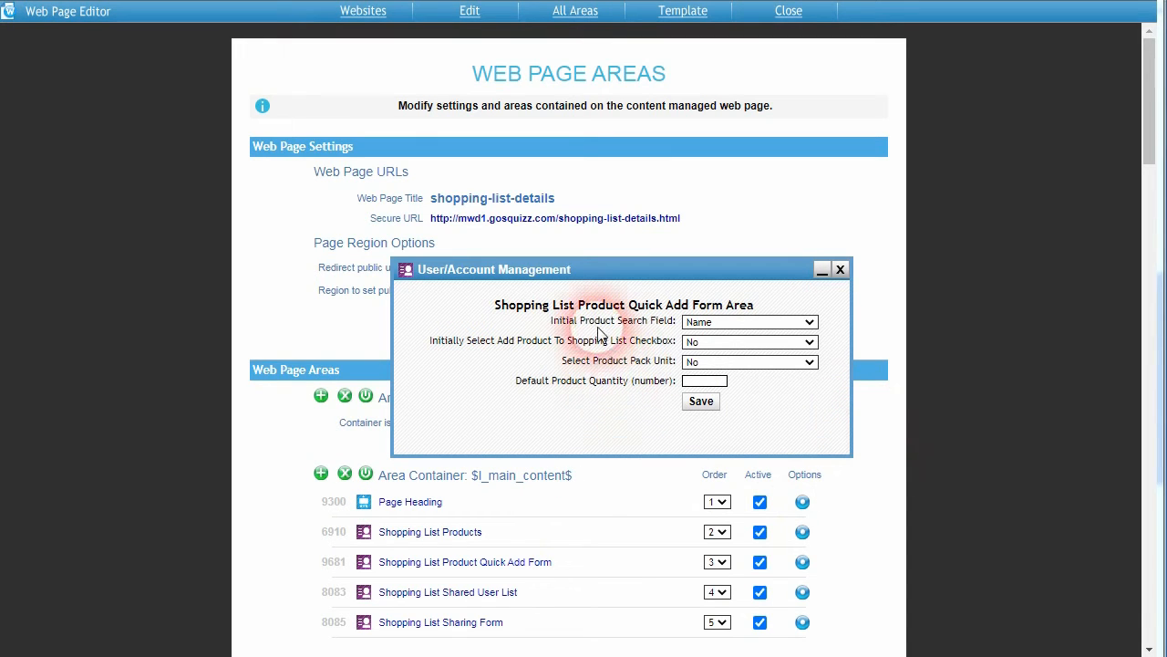
{"action": "left_click", "coordinate": [720, 325]}
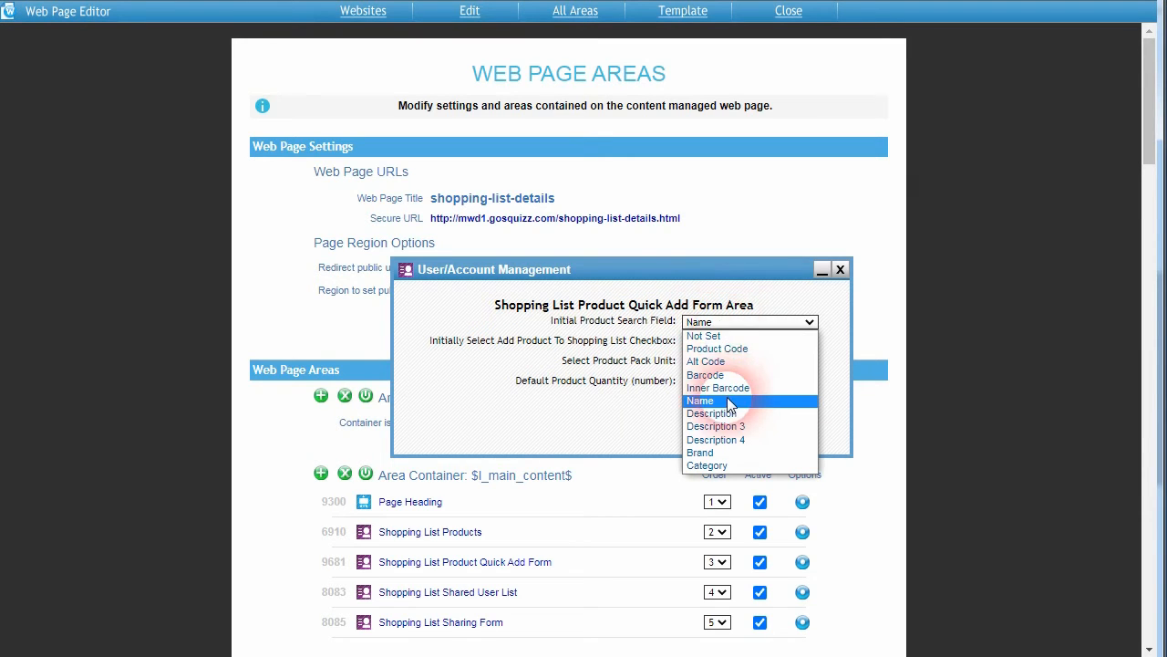
{"action": "left_click", "coordinate": [732, 321]}
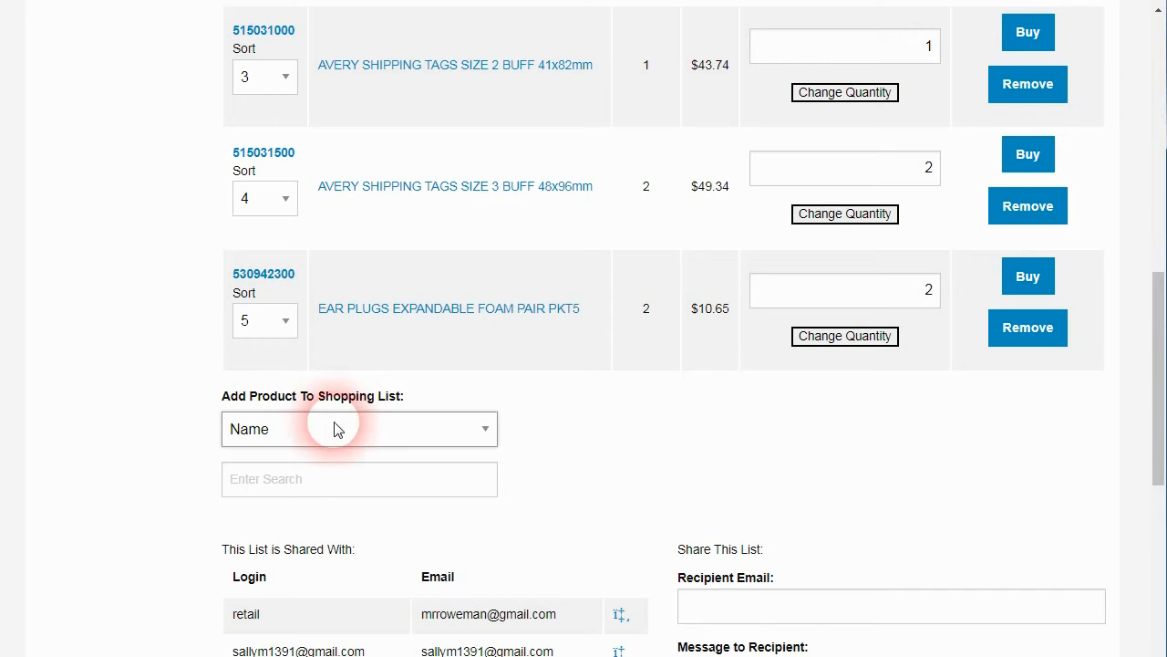
- On the storefront shopping list, search products by Name for "ear" and clear the search text
{"action": "left_click", "coordinate": [401, 427]}
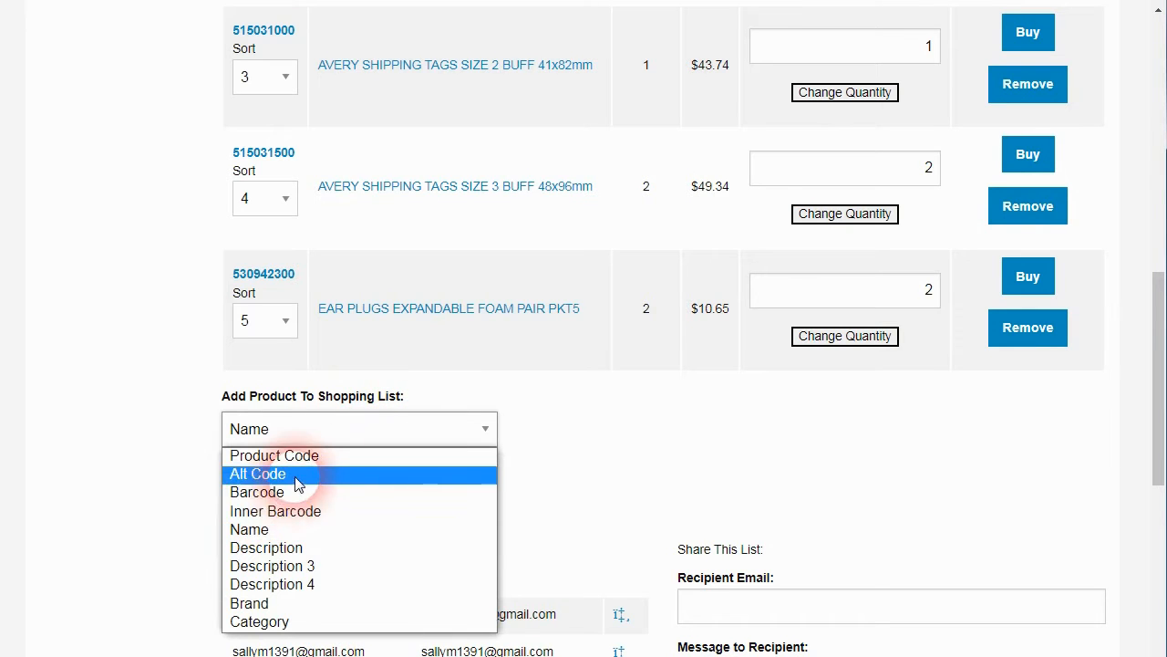
{"action": "left_click", "coordinate": [276, 531]}
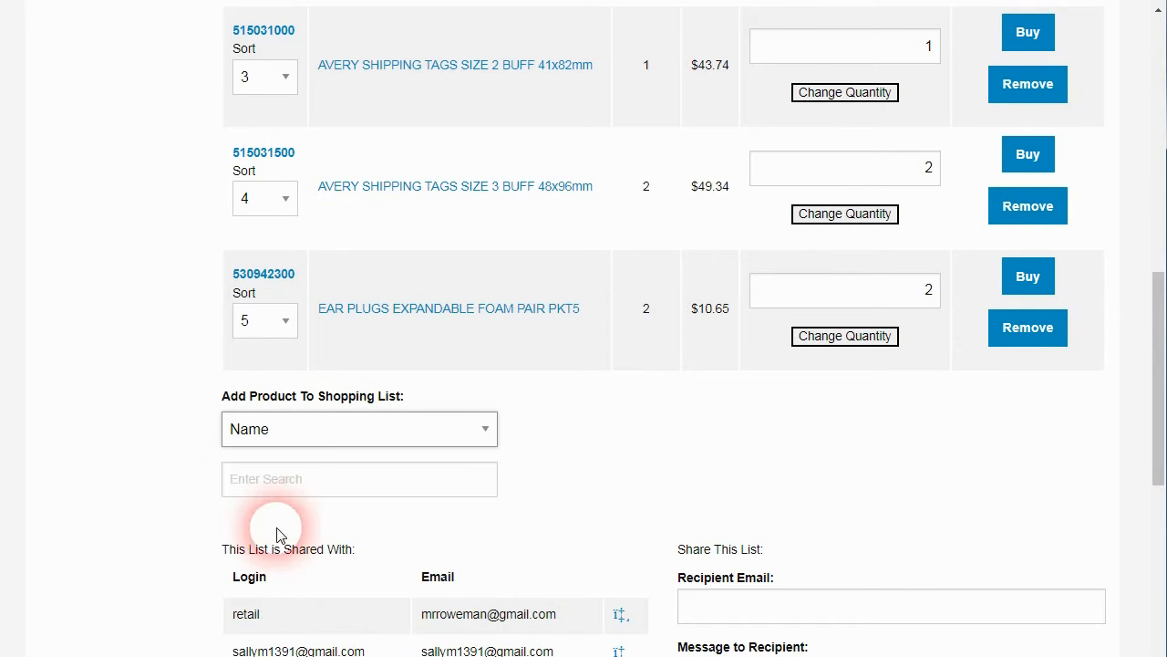
{"action": "left_click", "coordinate": [261, 482]}
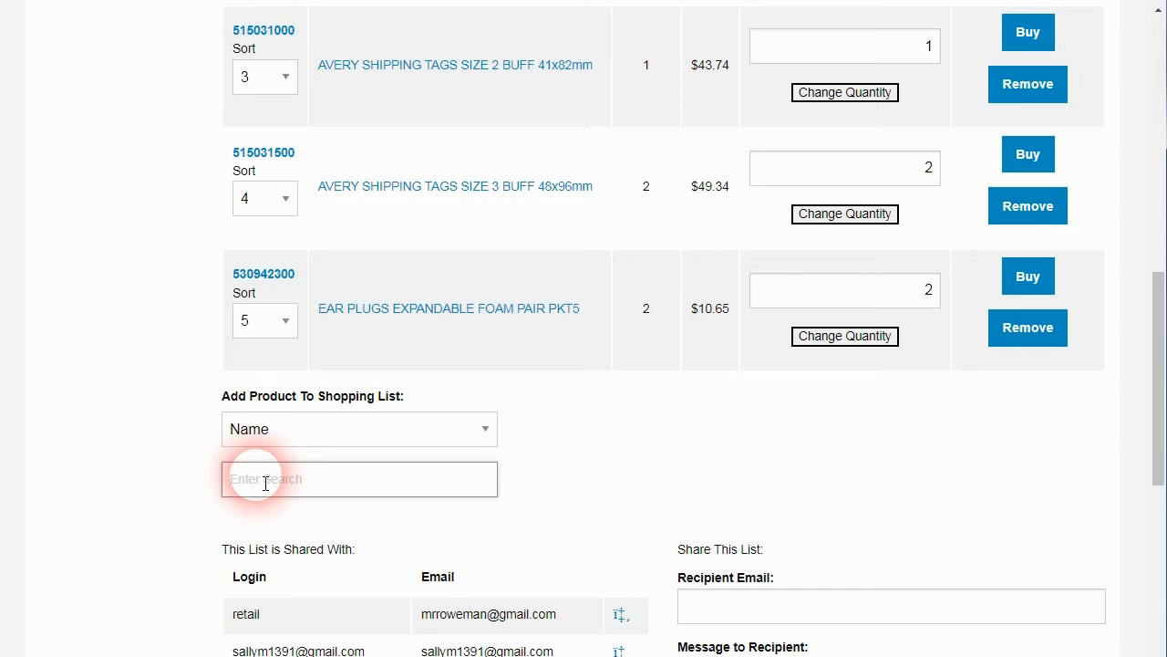
{"action": "type", "text": "ear"}
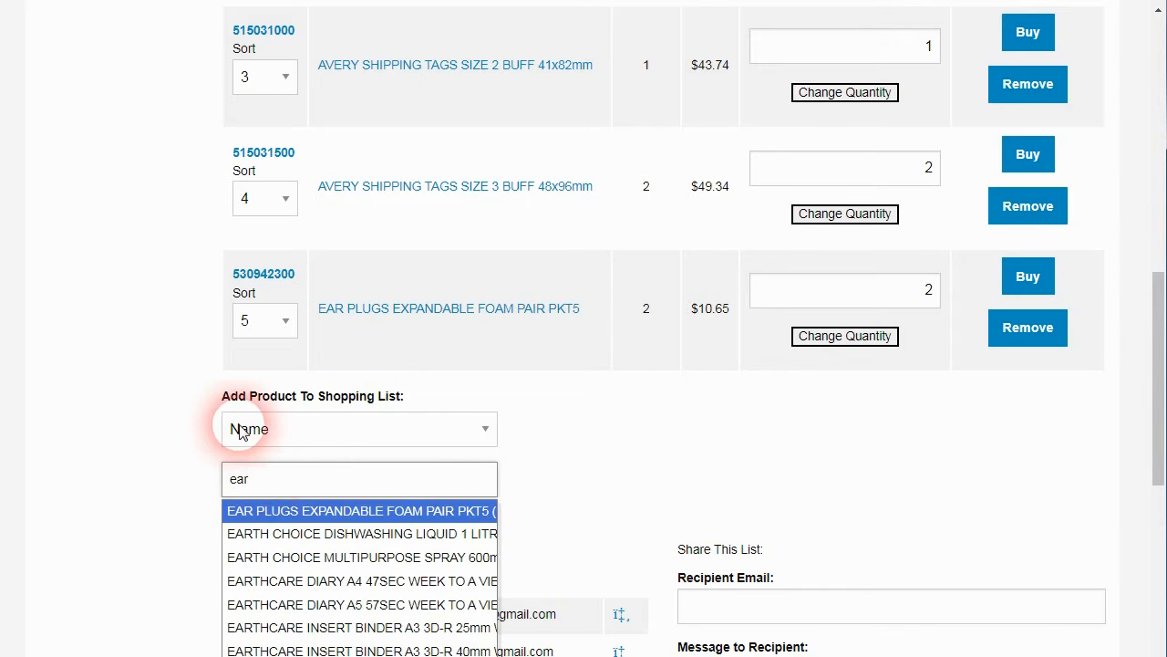
{"action": "double_click", "coordinate": [261, 478]}
{"action": "key", "text": "BackSpace"}
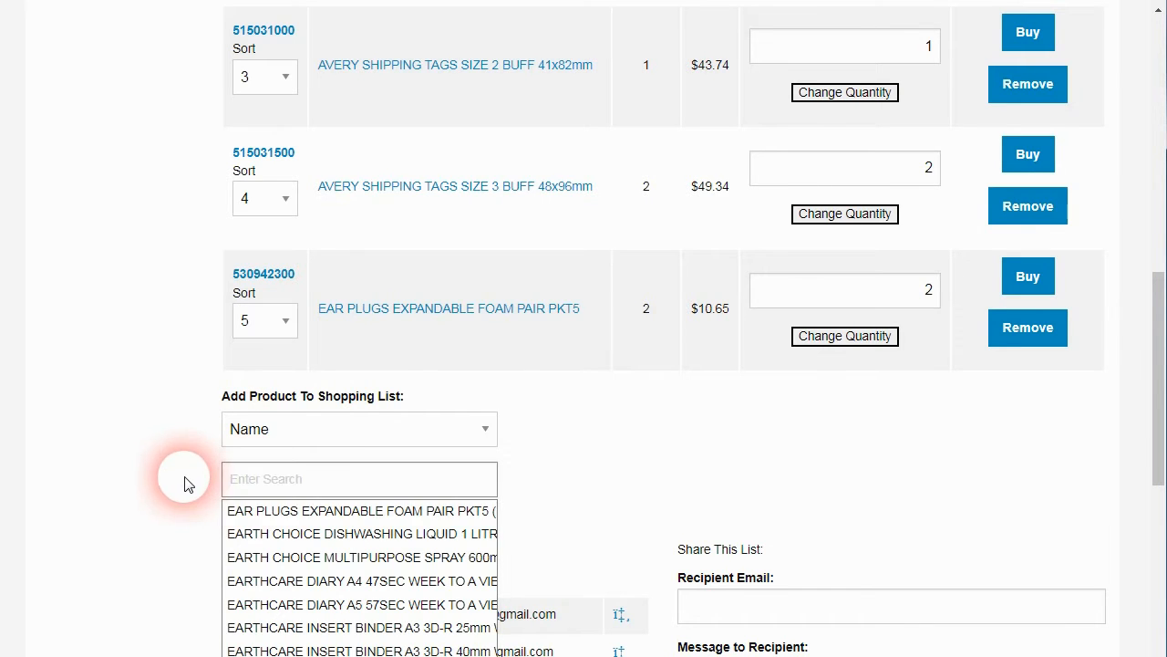
- Review the search field options in the storefront form and set Initially Select Add Product To Shopping List Checkbox to Yes in the area settings
{"action": "left_click", "coordinate": [339, 433]}
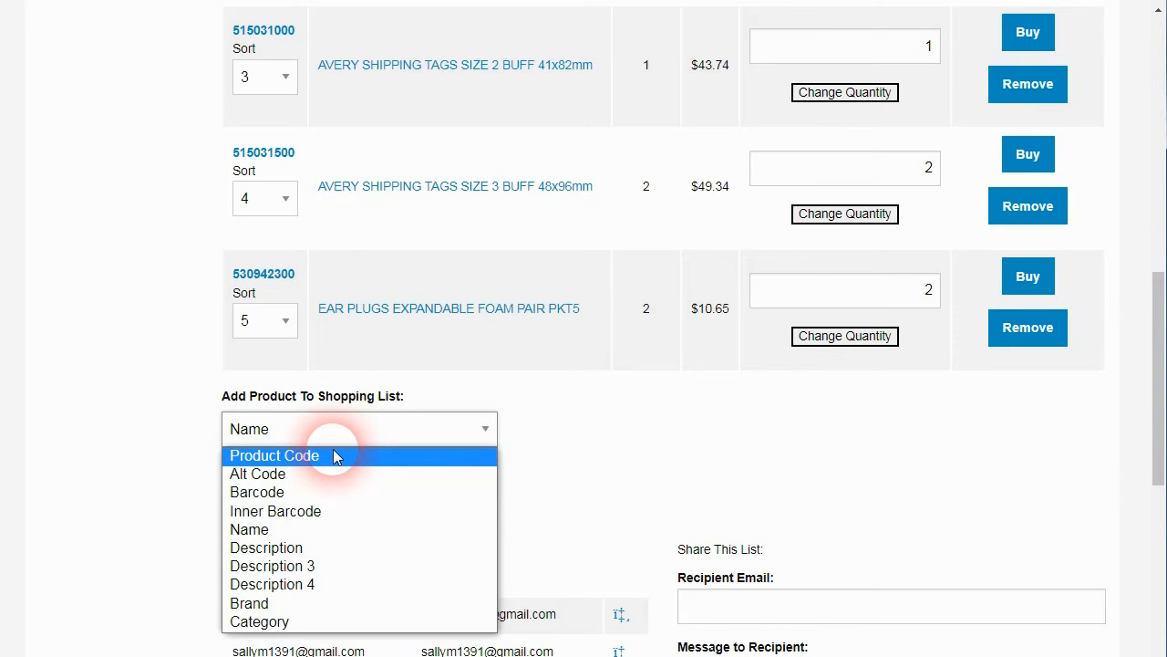
{"action": "left_click", "coordinate": [196, 638]}
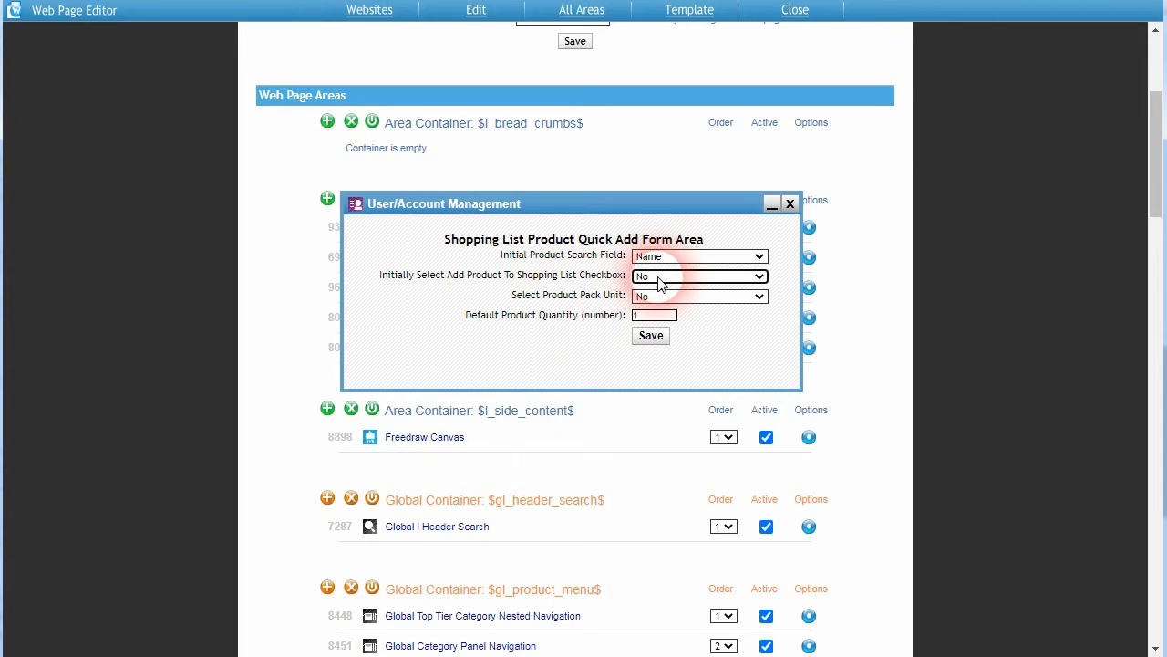
{"action": "left_click", "coordinate": [649, 276]}
{"action": "left_click", "coordinate": [649, 291]}
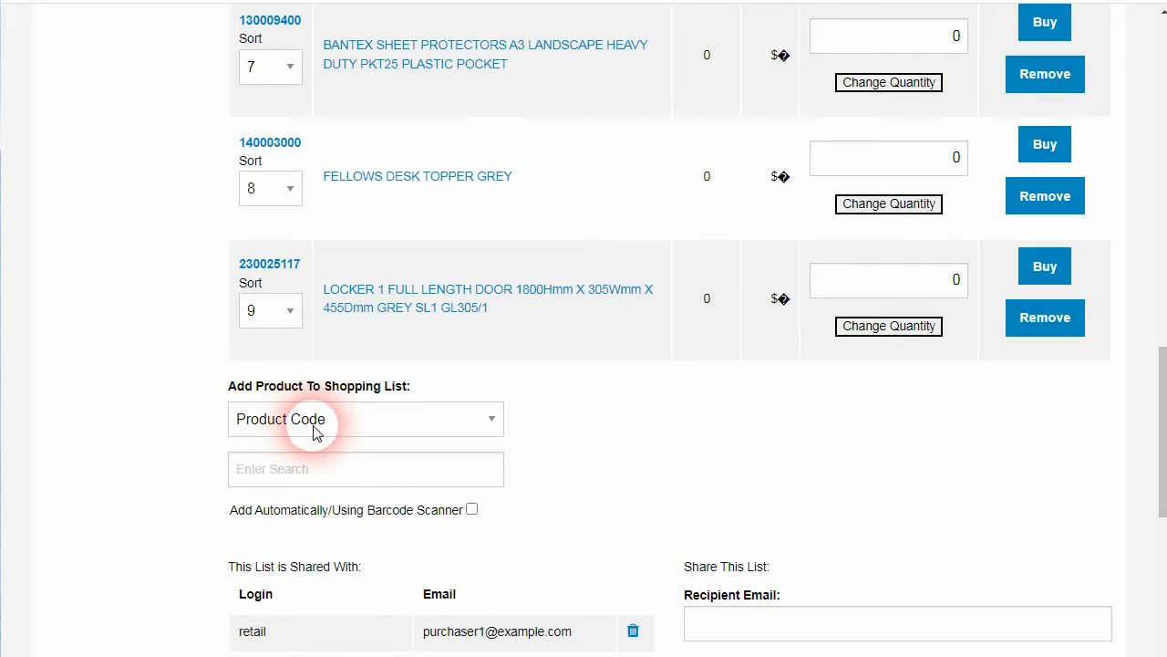
- On the storefront form, search Product Code for "12", enable Add Automatically/Using Barcode Scanner and clear the search text
{"action": "left_click", "coordinate": [278, 469]}
{"action": "type", "text": "12"}
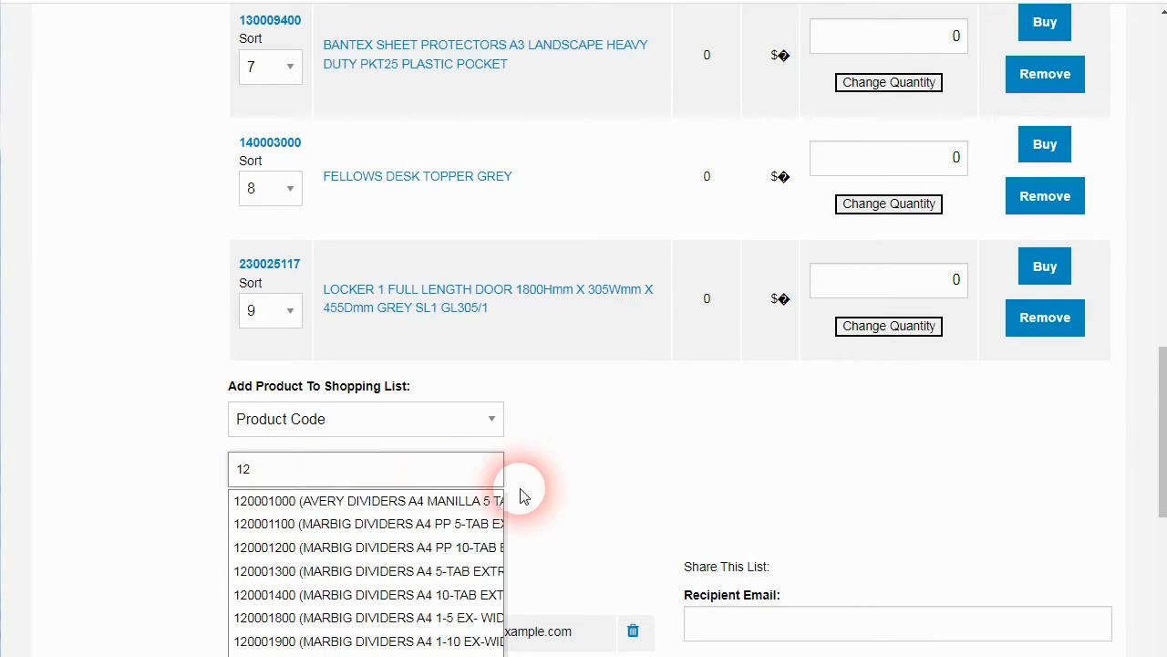
{"action": "left_click", "coordinate": [550, 489]}
{"action": "left_click", "coordinate": [472, 511]}
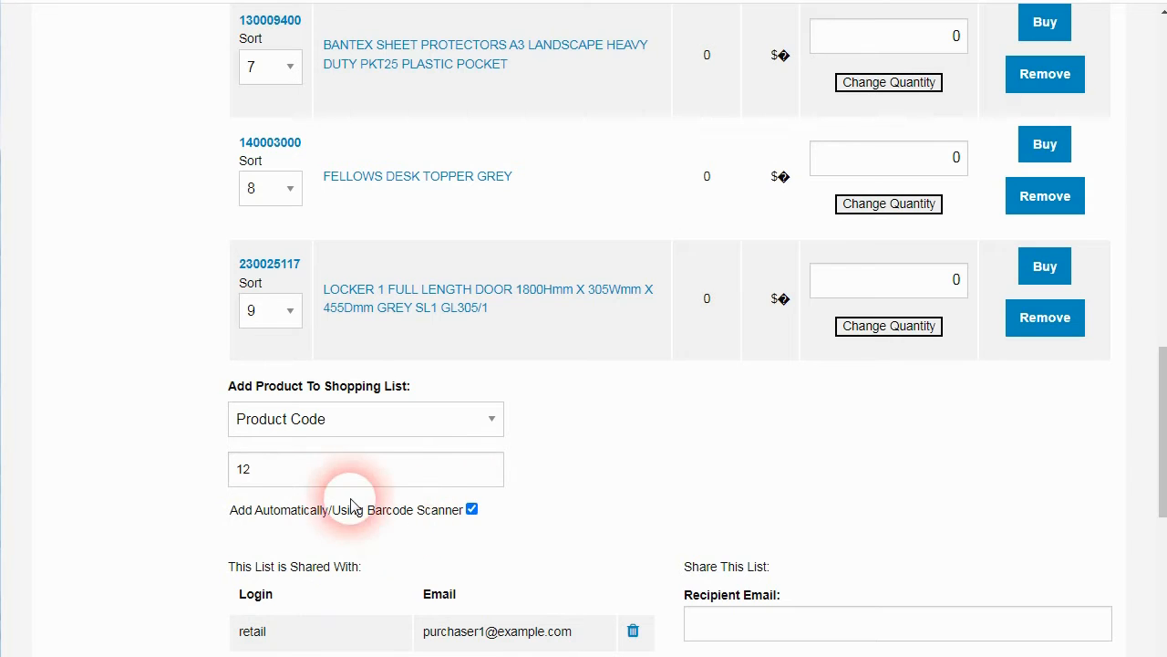
{"action": "left_click_drag", "start_coordinate": [300, 468], "coordinate": [188, 466]}
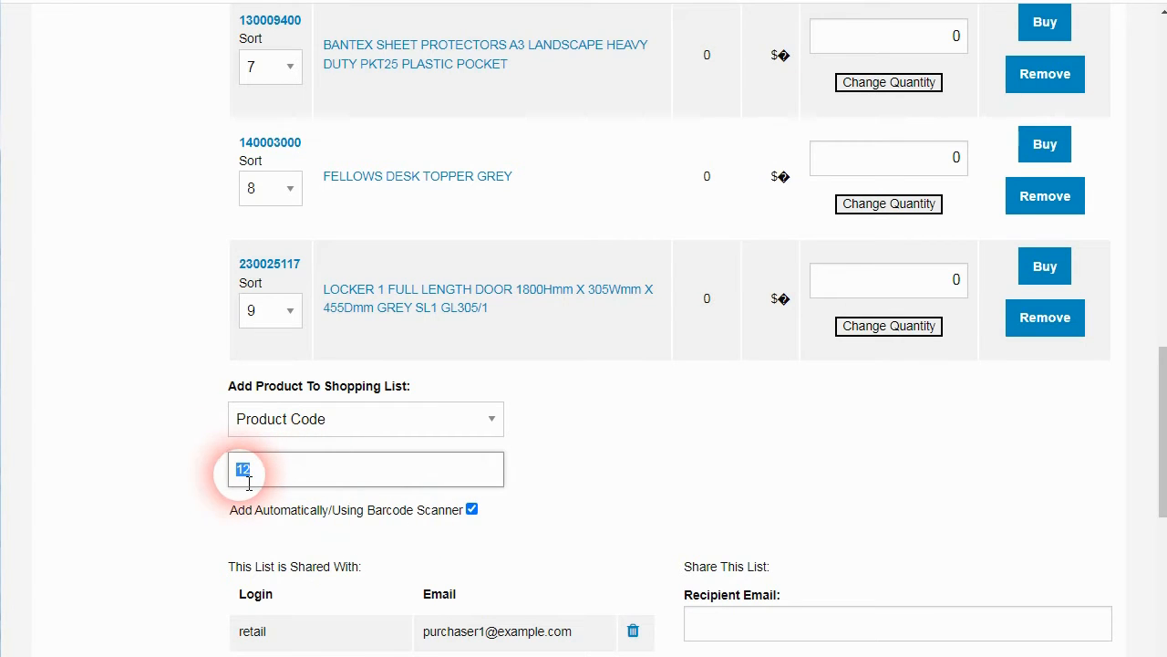
{"action": "key", "text": "Return"}
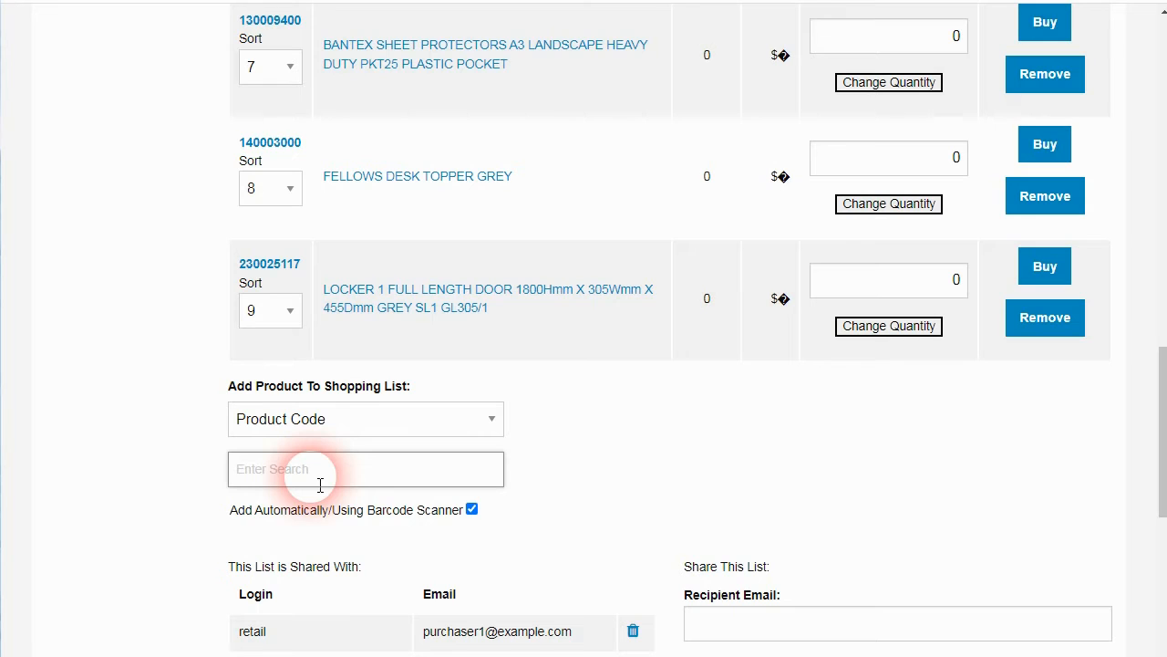
{"action": "key", "text": "Return"}
- Disable Add Automatically/Using Barcode Scanner, enter product code 120001000 in the search and view its pack unit options
{"action": "left_click", "coordinate": [472, 510]}
{"action": "left_click", "coordinate": [279, 469]}
{"action": "type", "text": "120001000"}
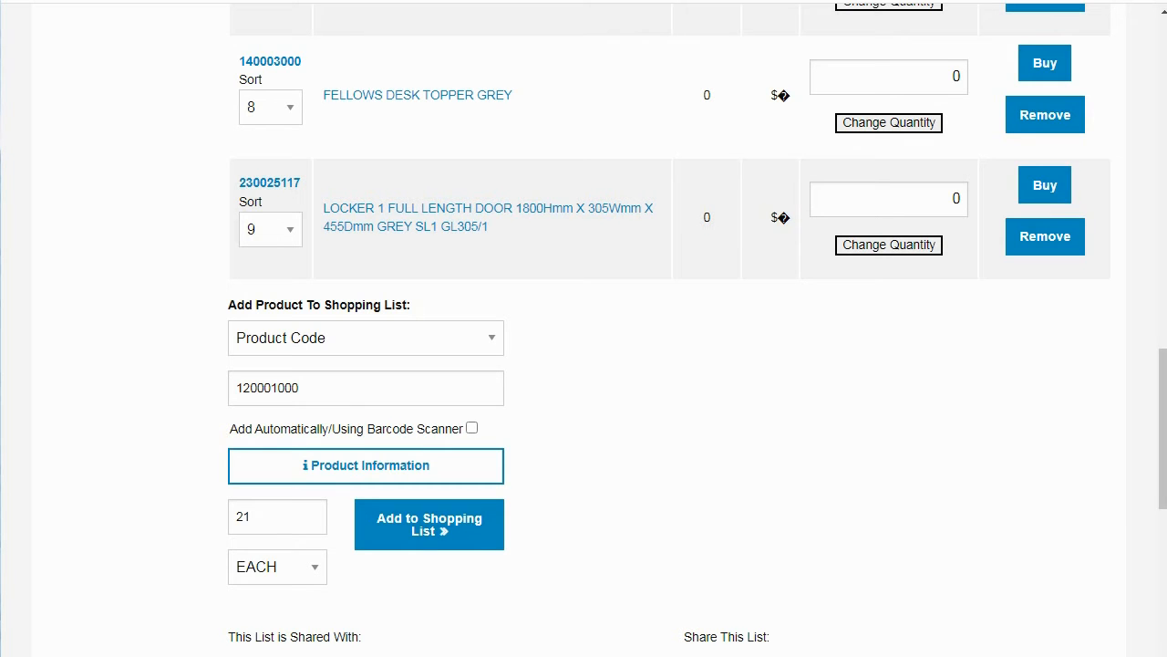
{"action": "left_click", "coordinate": [266, 567]}
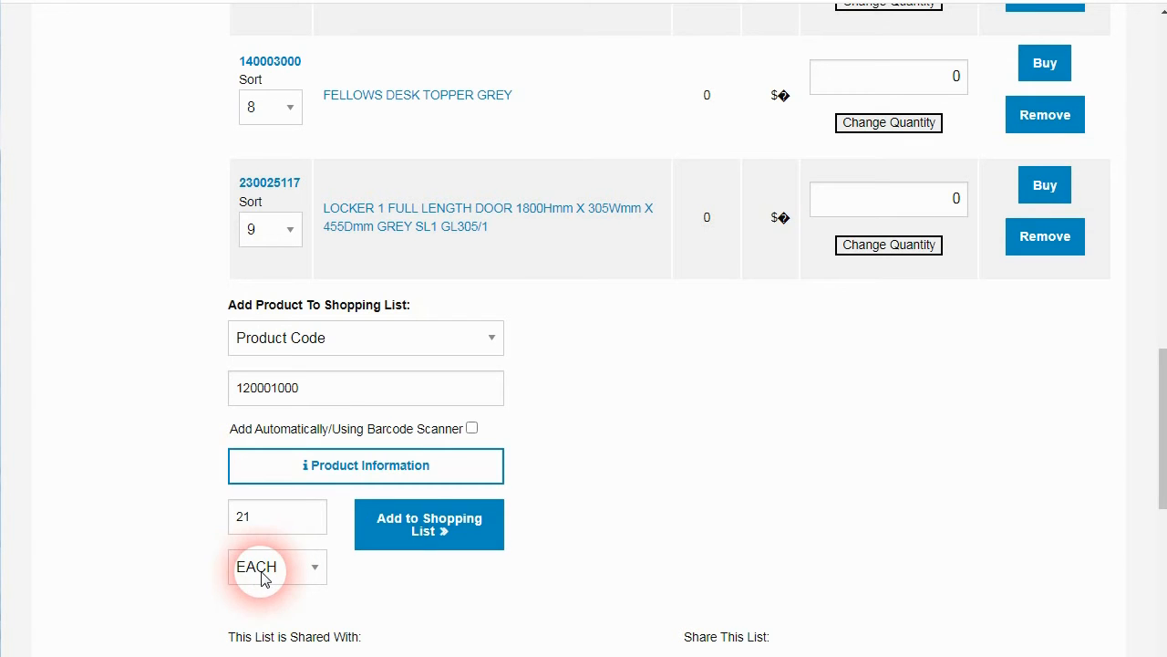
{"action": "left_click", "coordinate": [315, 567]}
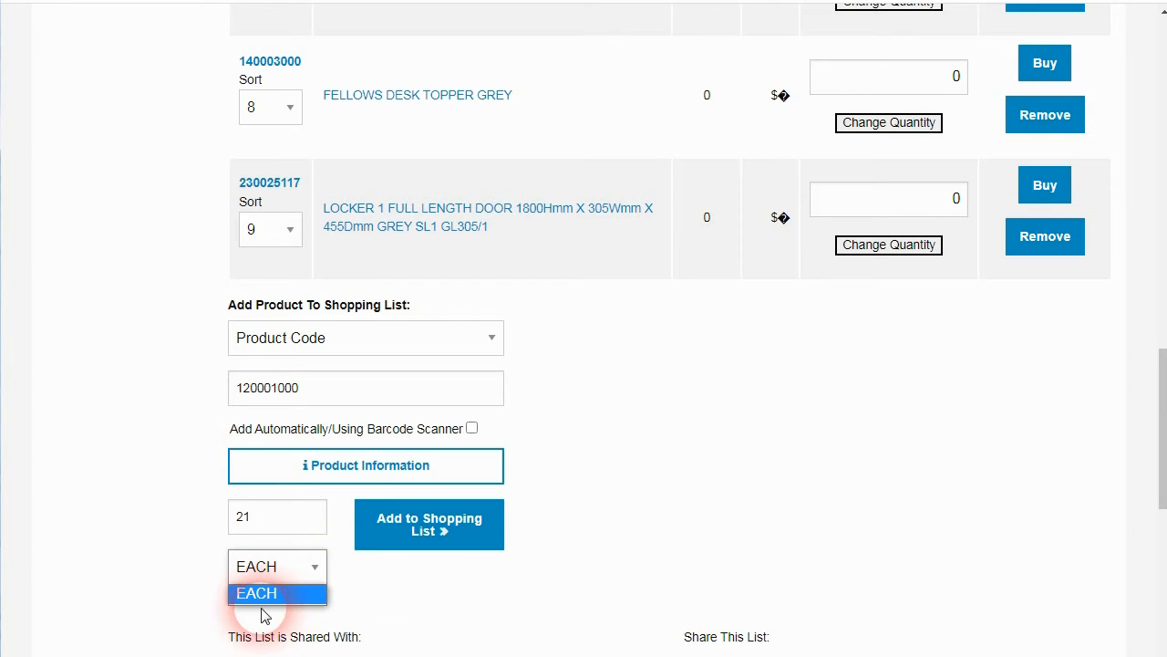
{"action": "left_click", "coordinate": [357, 574]}
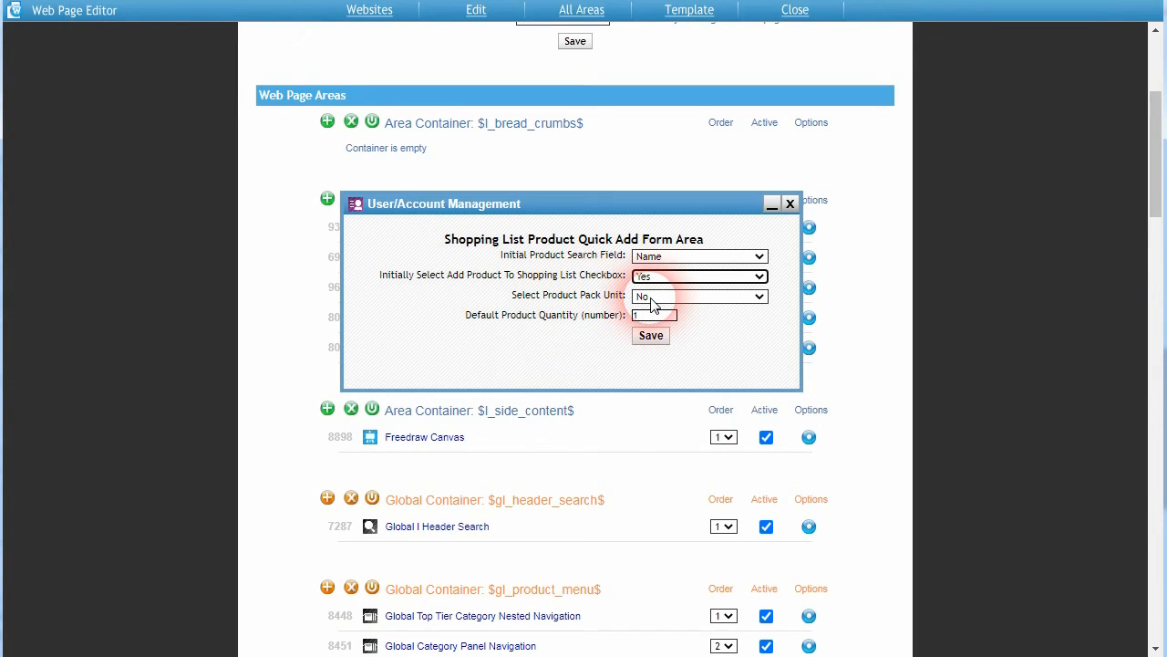
- Switch Select Product Pack Unit to Yes and back to No, checking the storefront form's unit selection in between
{"action": "left_click", "coordinate": [651, 298]}
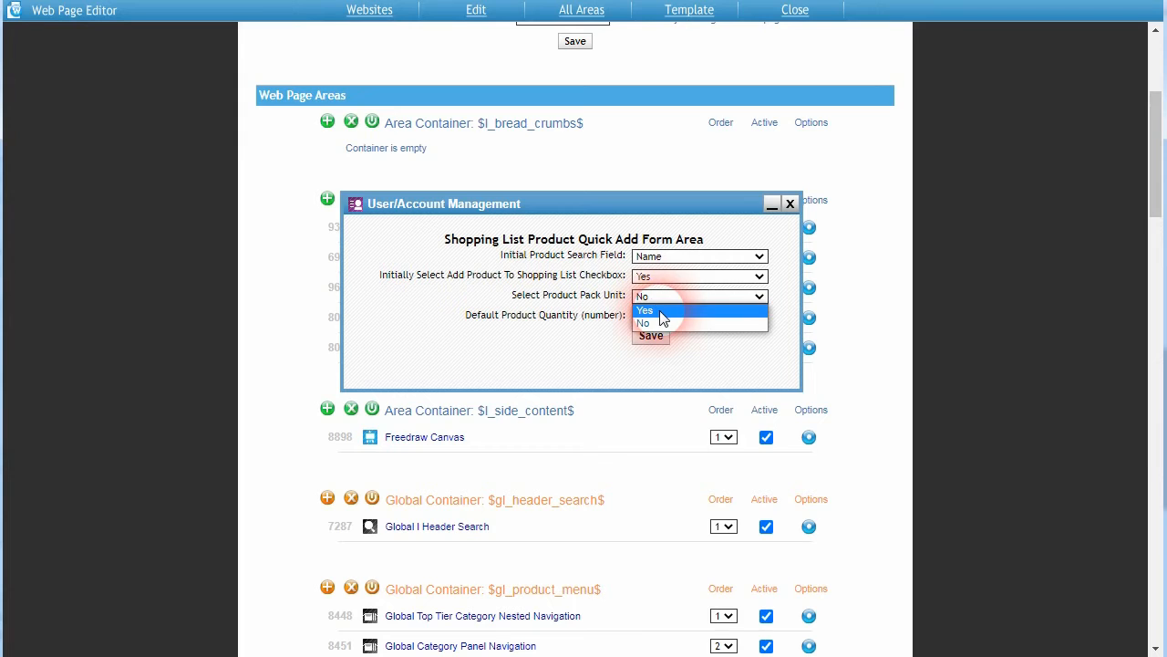
{"action": "left_click", "coordinate": [661, 312]}
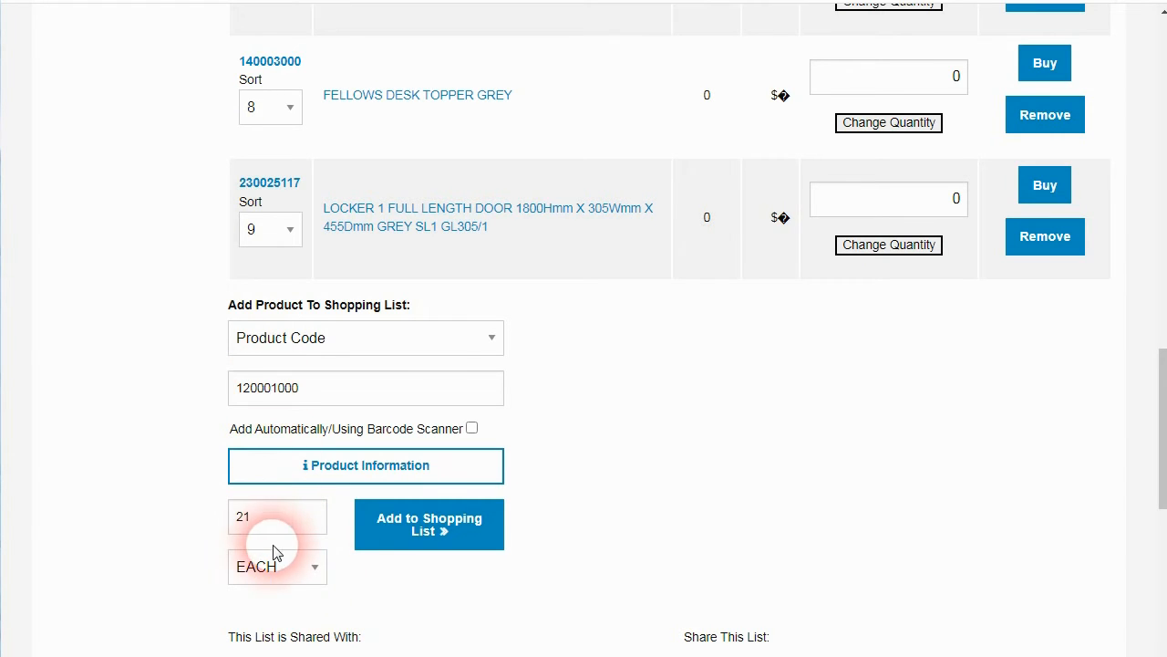
{"action": "left_click", "coordinate": [310, 576]}
{"action": "left_click", "coordinate": [293, 609]}
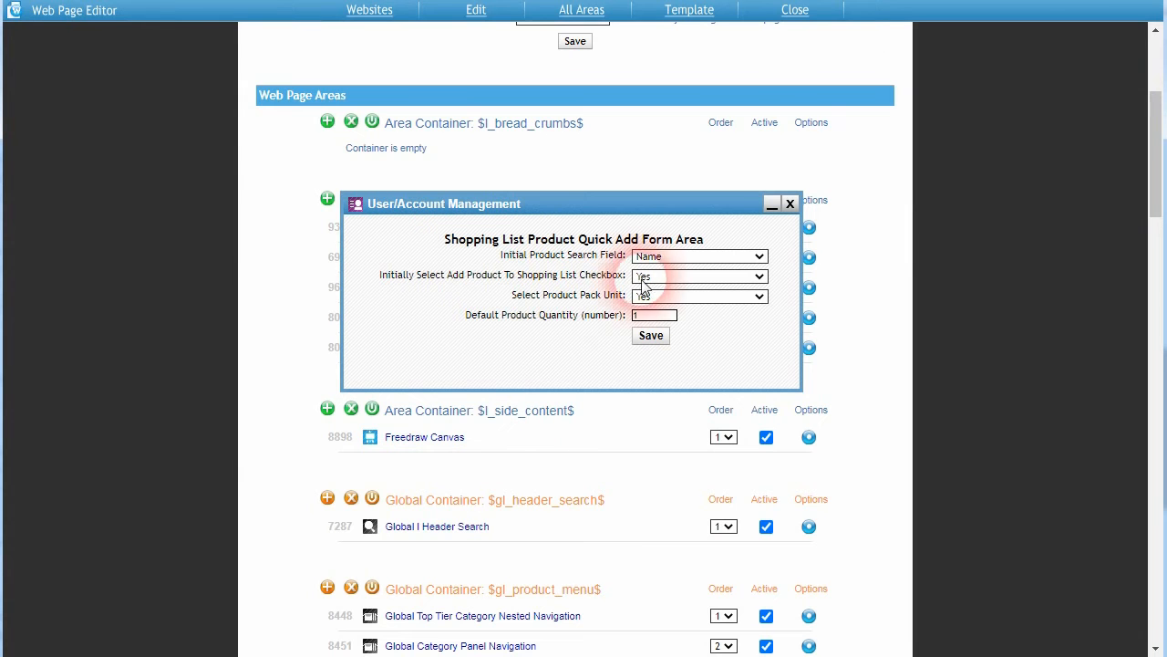
{"action": "left_click", "coordinate": [679, 296]}
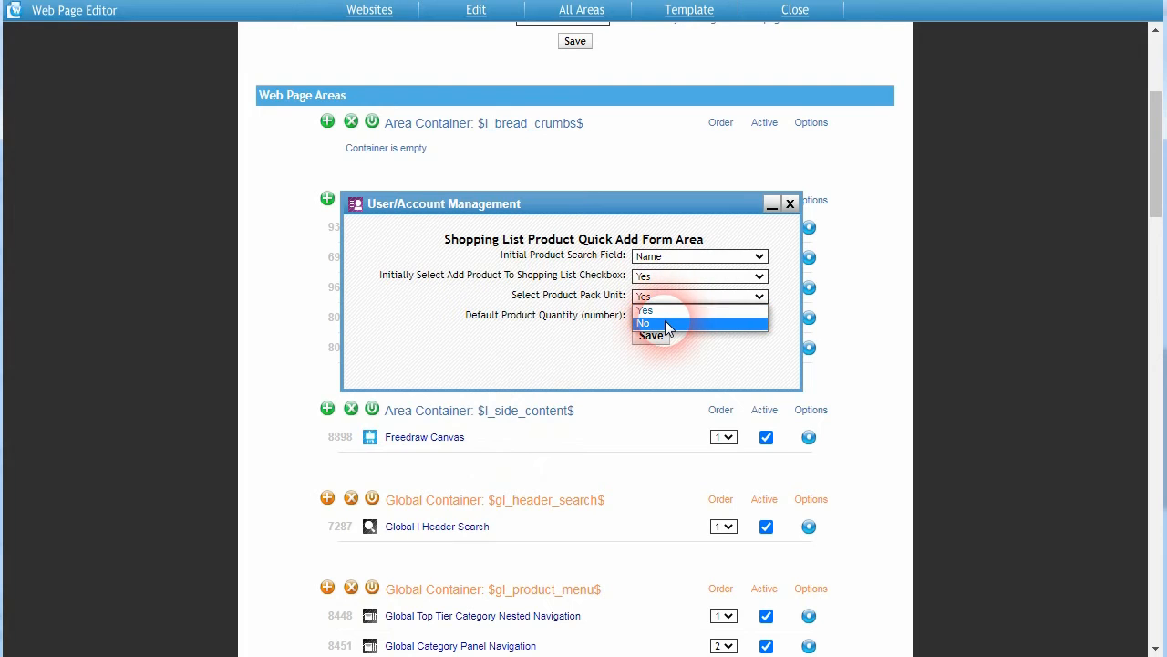
{"action": "left_click", "coordinate": [665, 323]}
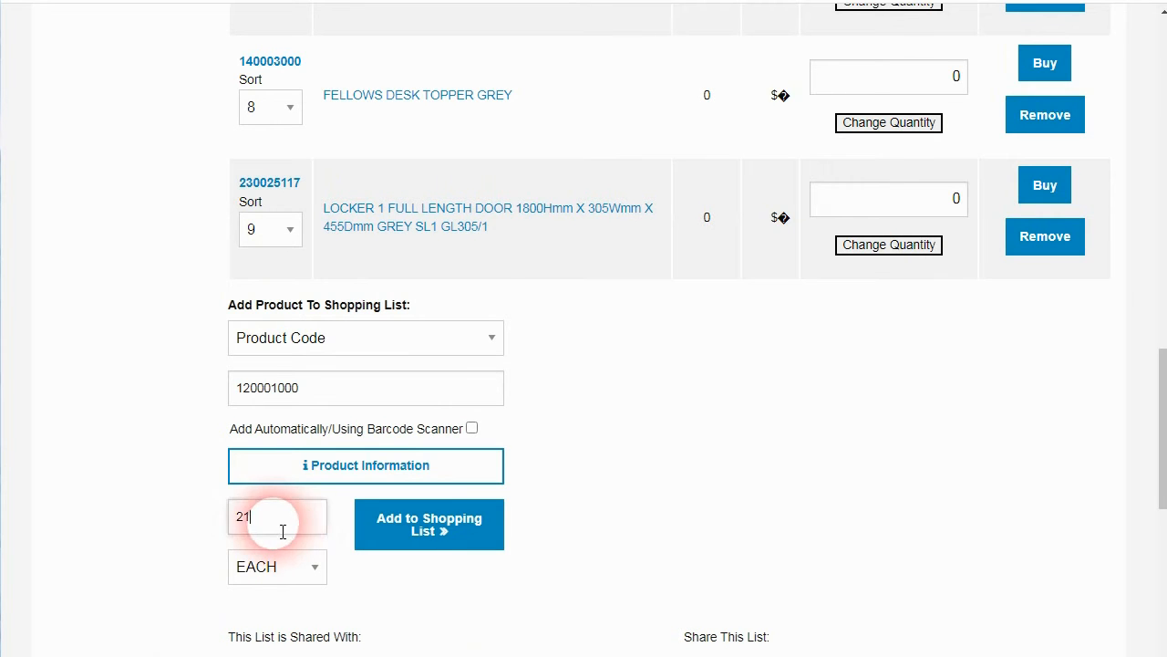
- Set the quantity for product 120001000 to 10 and add it to the shopping list
{"action": "mouse_move", "coordinate": [243, 517]}
{"action": "left_mouse_down"}
{"action": "mouse_move", "coordinate": [249, 529]}
{"action": "mouse_move", "coordinate": [235, 529]}
{"action": "left_mouse_up"}
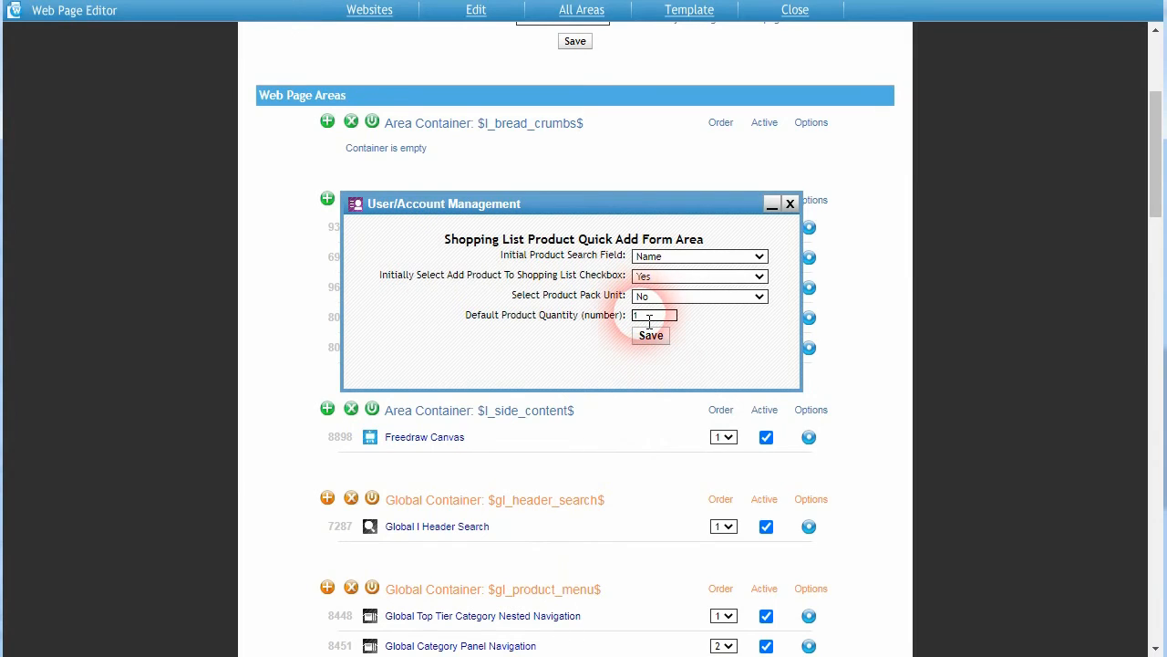
{"action": "left_click_drag", "start_coordinate": [648, 320], "coordinate": [631, 321]}
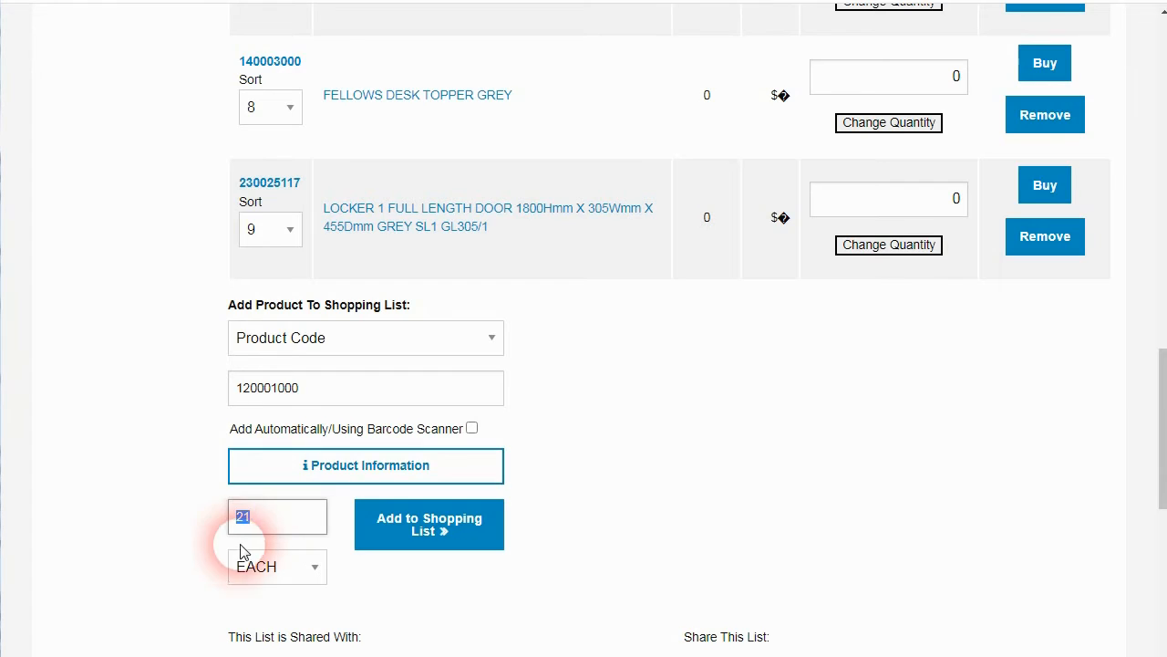
{"action": "type", "text": "10"}
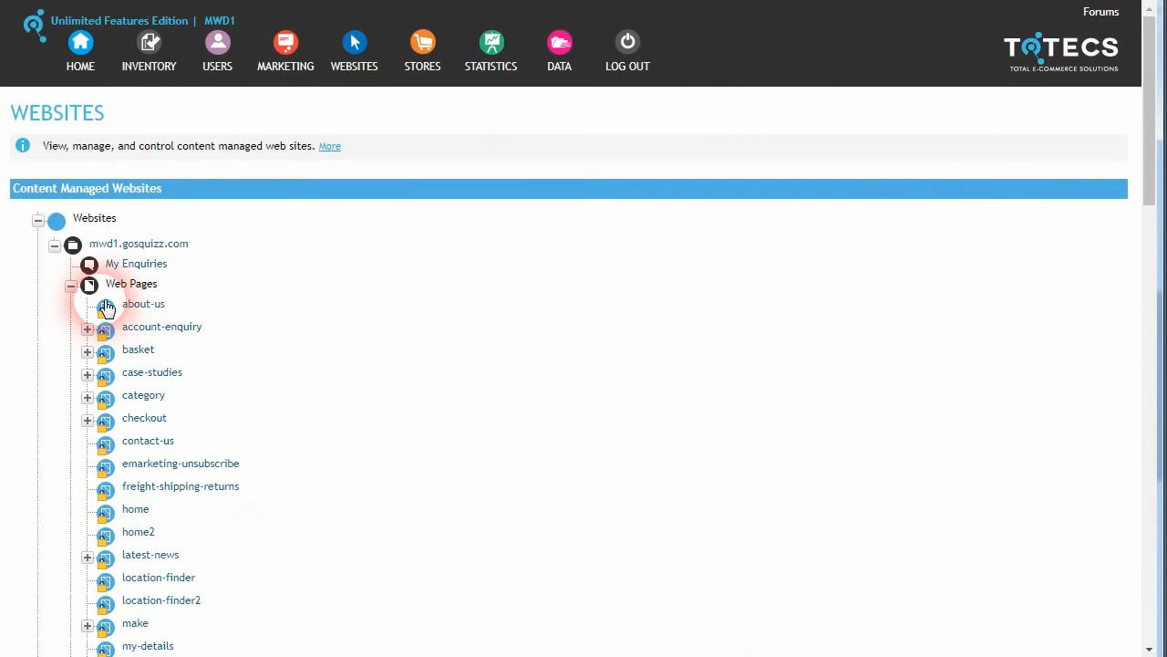
- Open the custom Basic Shopping List Product Quick Add Form format from User/Account Management in the Web Area Formats Libraries
{"action": "scroll", "coordinate": [107, 308], "scroll_direction": "down", "scroll_amount": 3}
{"action": "scroll", "coordinate": [107, 308], "scroll_direction": "down", "scroll_amount": 6}
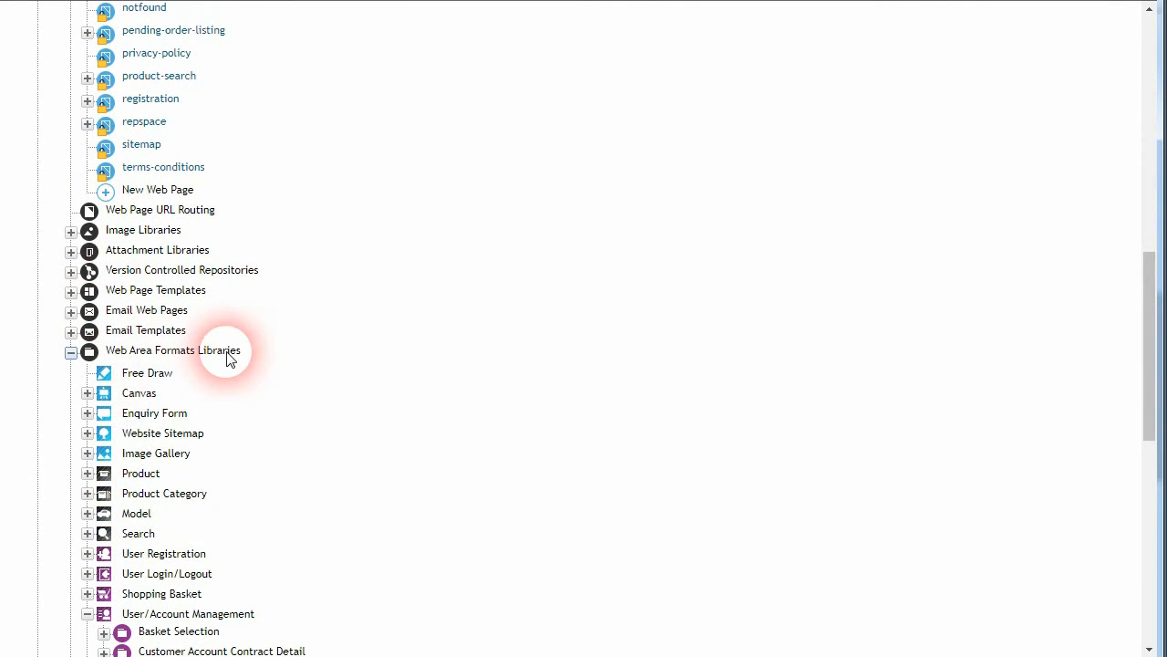
{"action": "scroll", "coordinate": [201, 403], "scroll_direction": "down", "scroll_amount": 3}
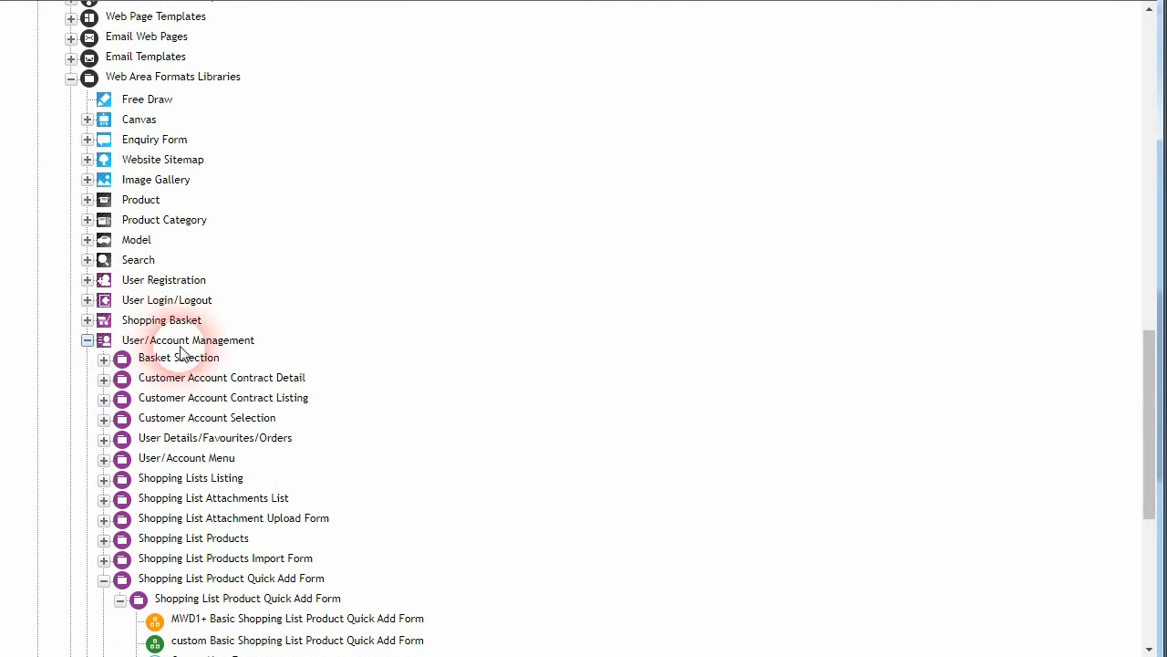
{"action": "scroll", "coordinate": [210, 364], "scroll_direction": "down", "scroll_amount": 2}
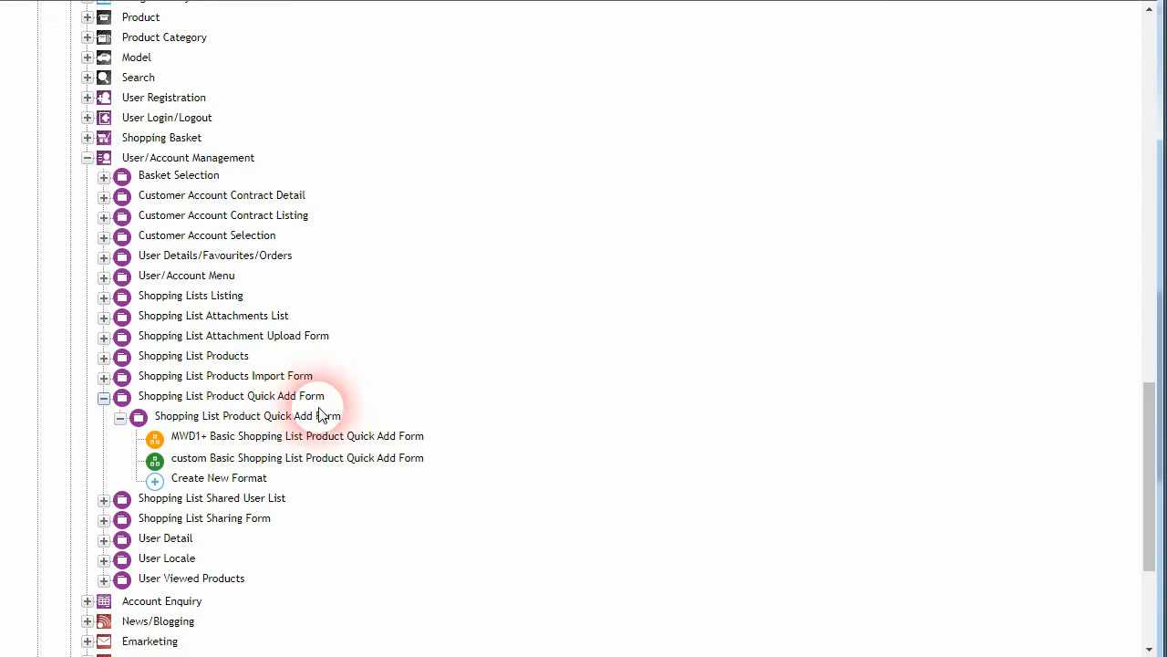
{"action": "left_click", "coordinate": [218, 463]}
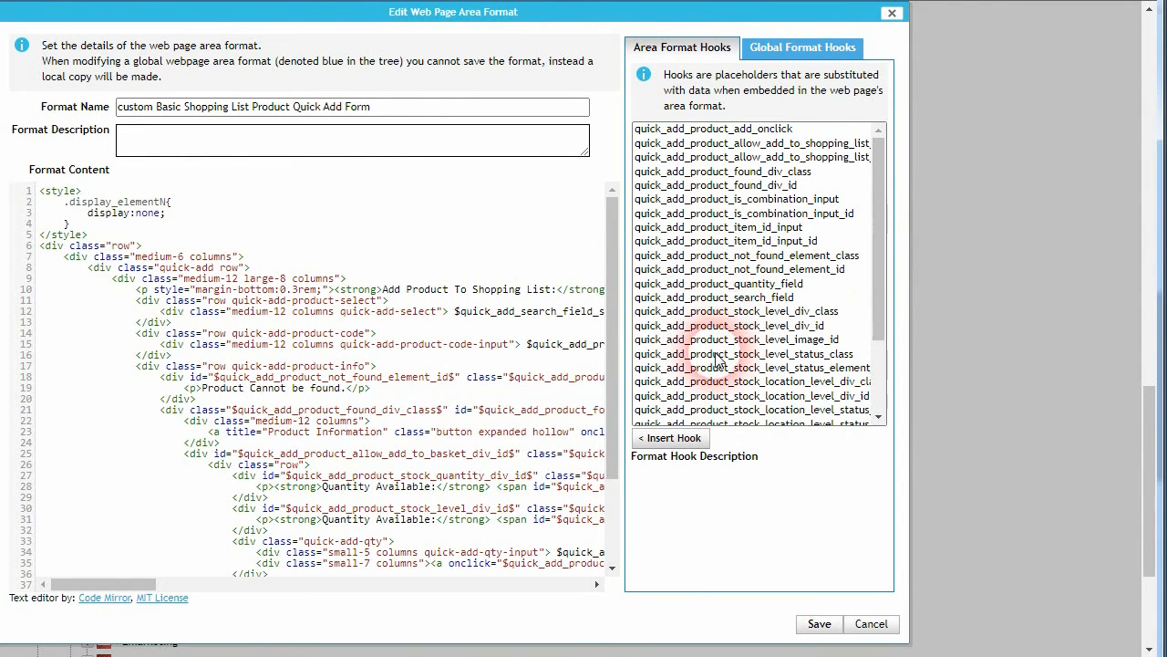
- Look through the area format hooks available for the custom quick add form format
{"action": "left_click_drag", "start_coordinate": [880, 275], "coordinate": [879, 340]}
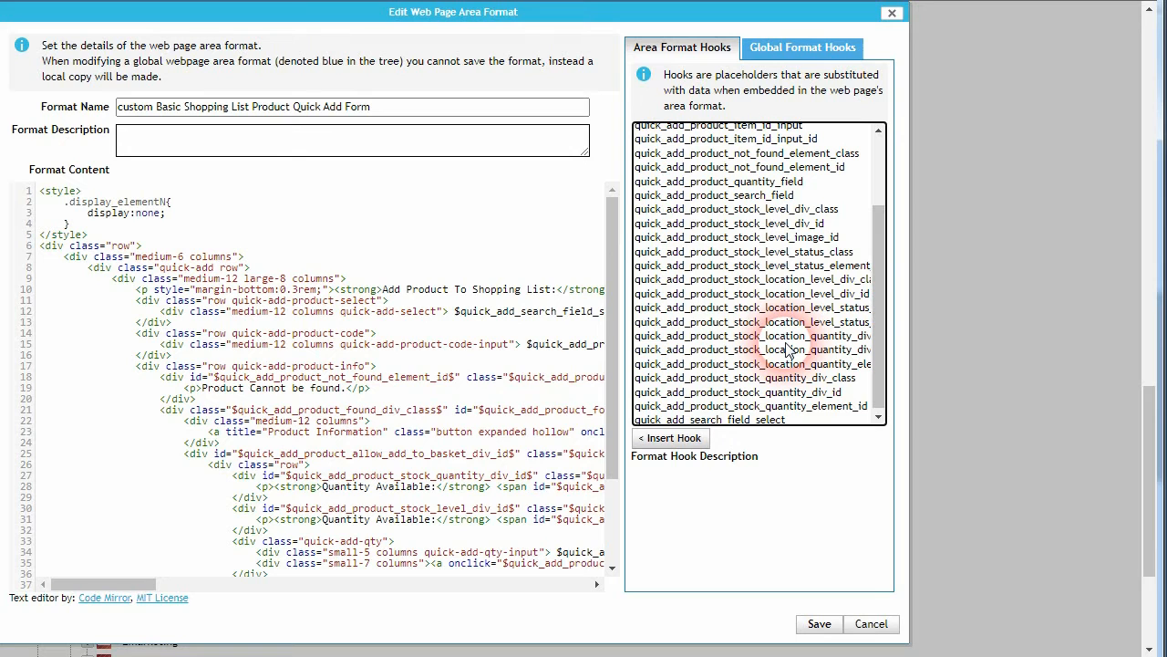
{"action": "scroll", "coordinate": [793, 339], "scroll_direction": "up", "scroll_amount": 3}
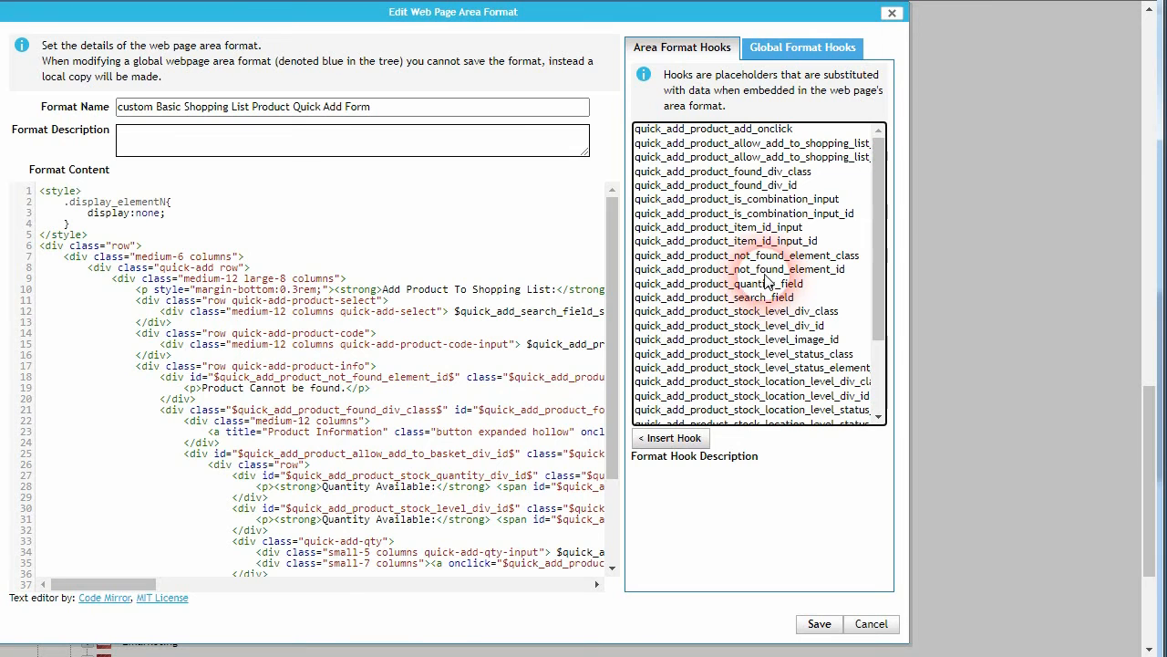
{"action": "scroll", "coordinate": [768, 288], "scroll_direction": "up", "scroll_amount": 1}
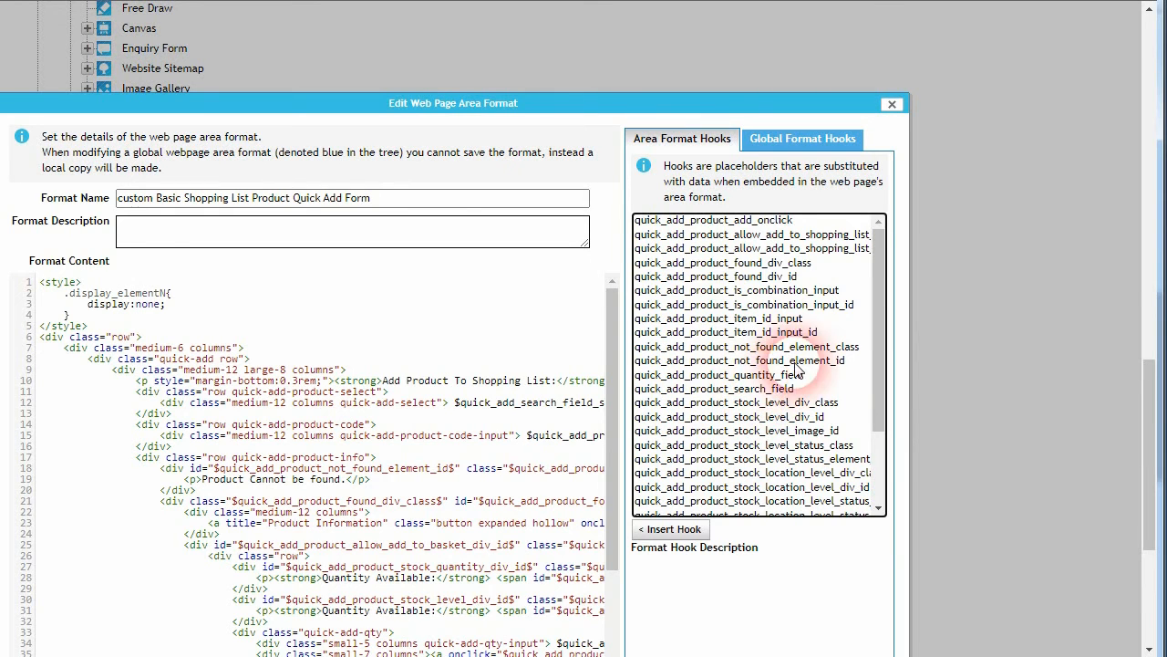
{"action": "scroll", "coordinate": [780, 396], "scroll_direction": "down", "scroll_amount": 3}
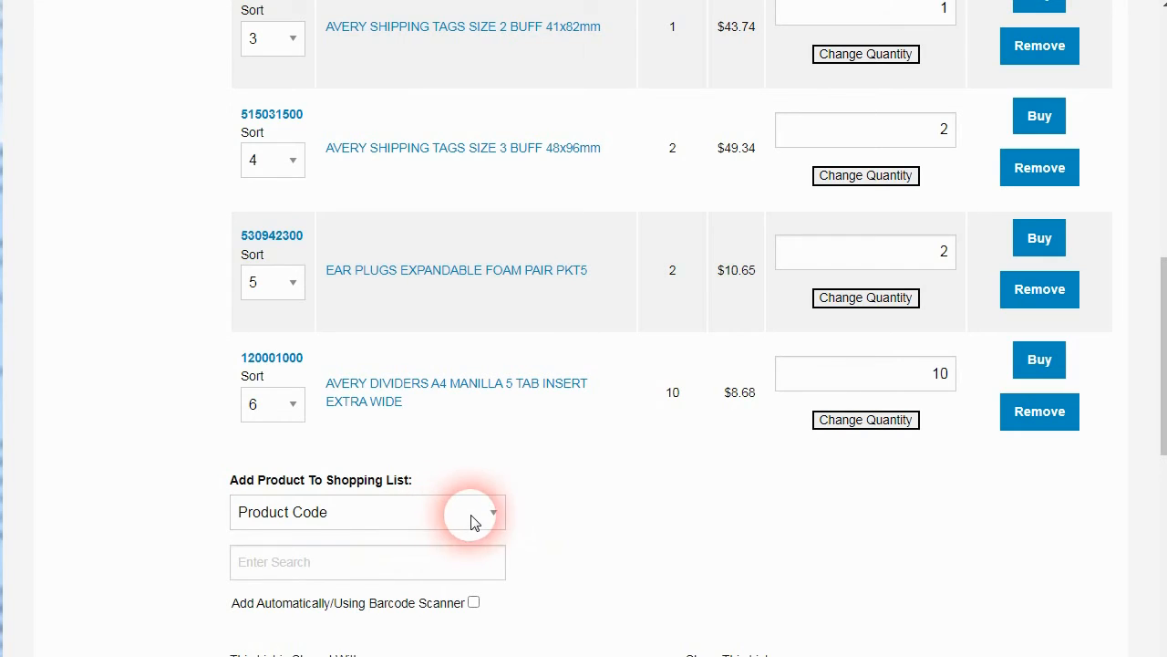
- Compare the search field options of the shopping list's add form with those of the Shopping Cart's Quick Add
{"action": "left_click", "coordinate": [470, 518]}
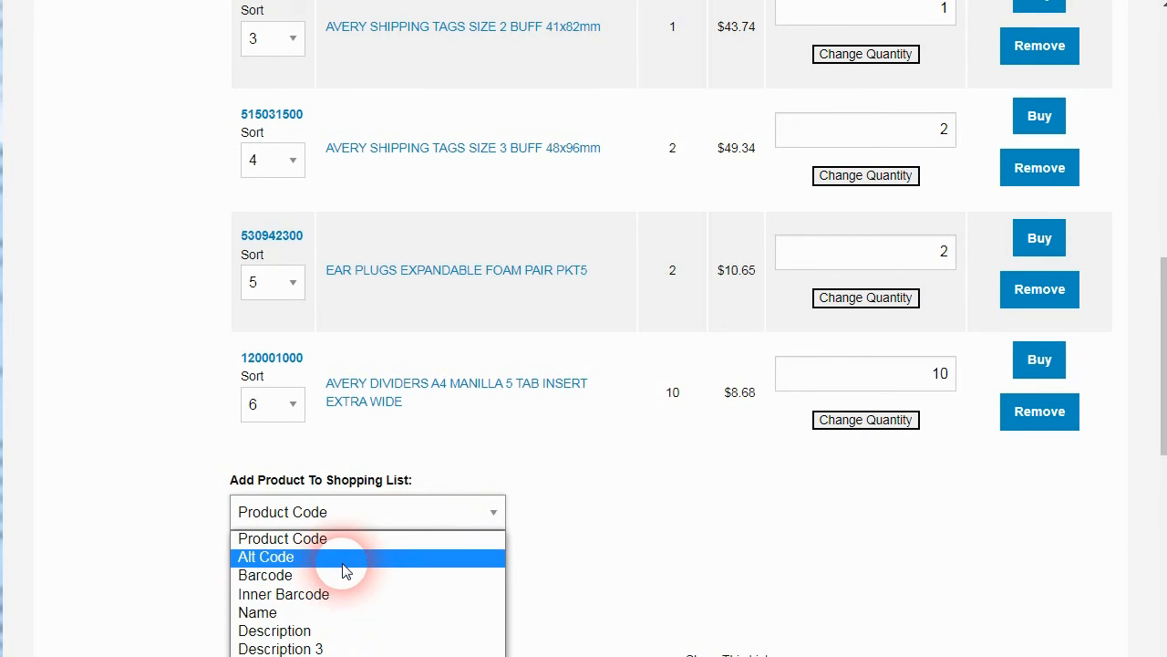
{"action": "left_click", "coordinate": [464, 539]}
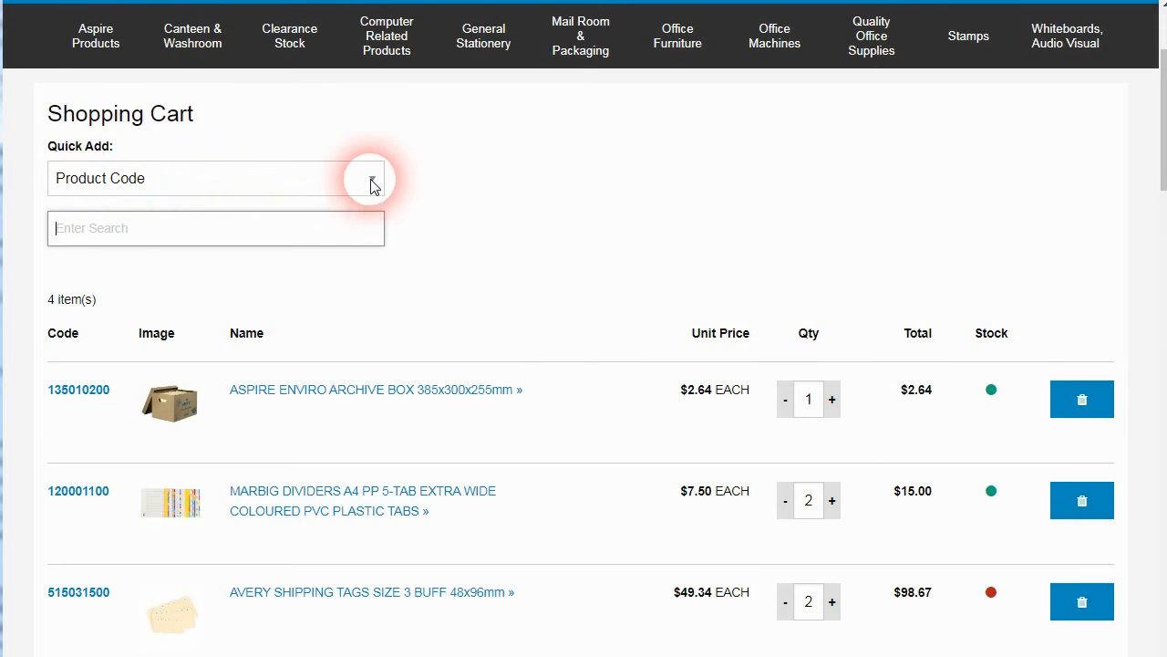
{"action": "left_click", "coordinate": [370, 182]}
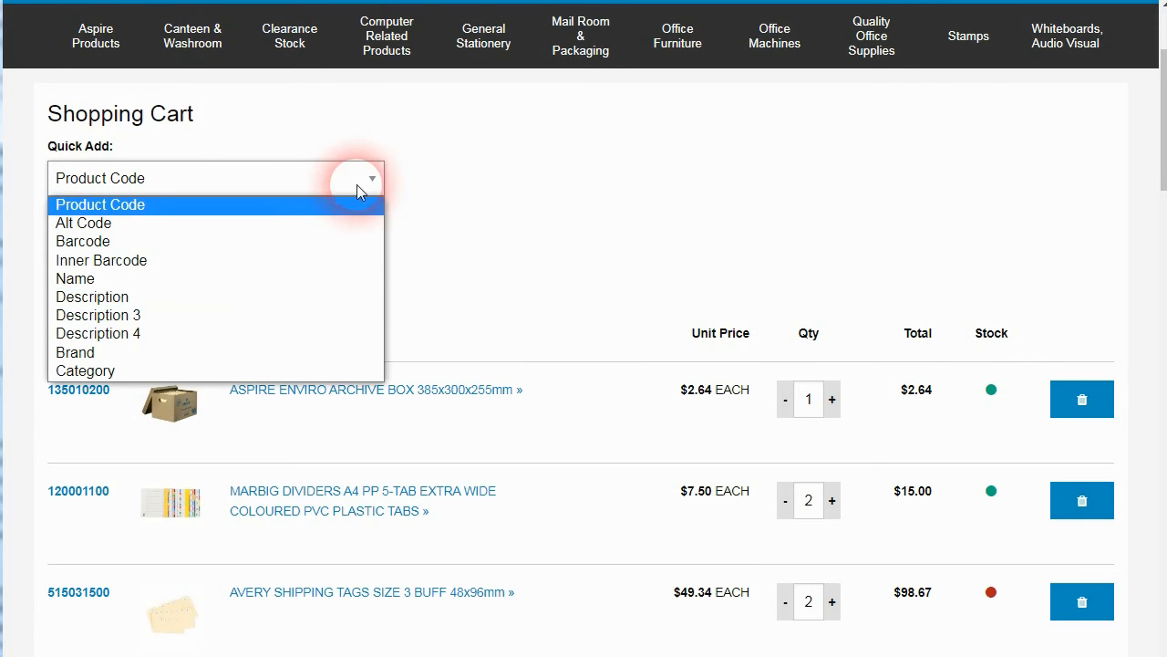
{"action": "left_click", "coordinate": [356, 190]}
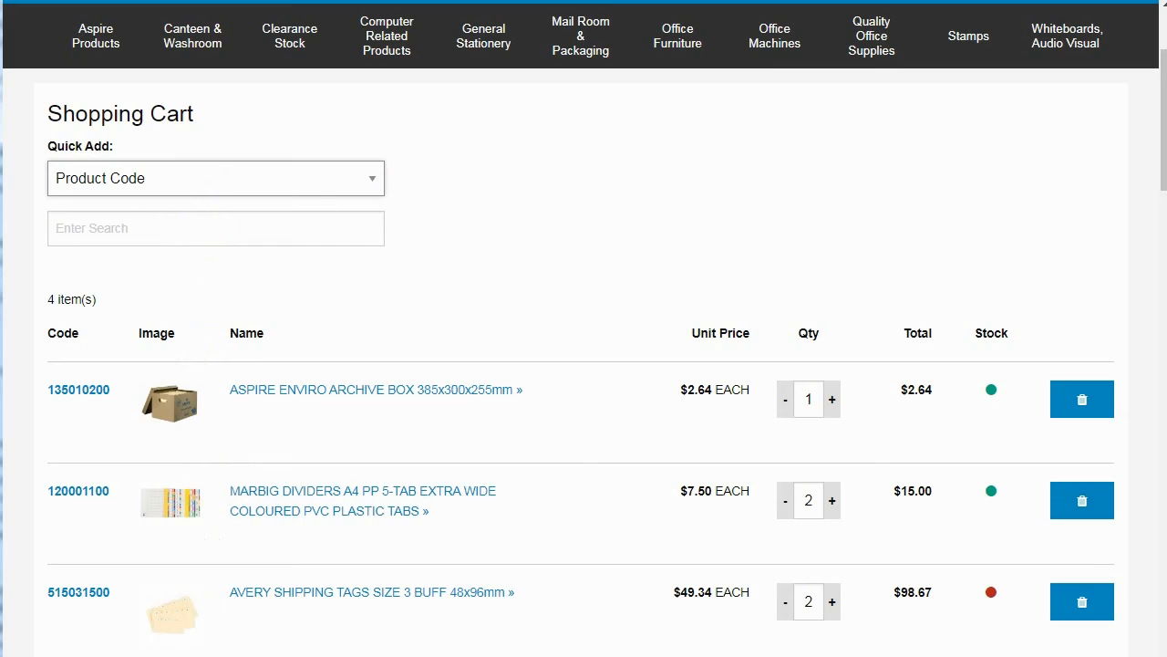
{"action": "left_click", "coordinate": [209, 655]}
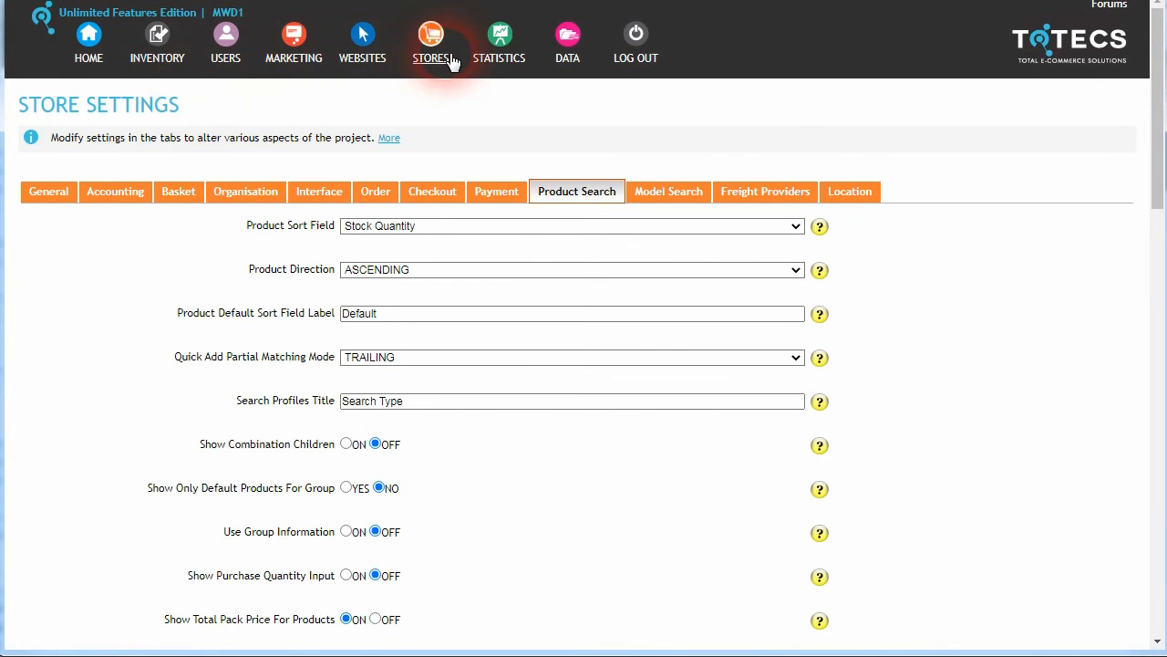
- In the store's Product Search settings, make the Barcode column not visible
{"action": "mouse_move", "coordinate": [431, 55]}
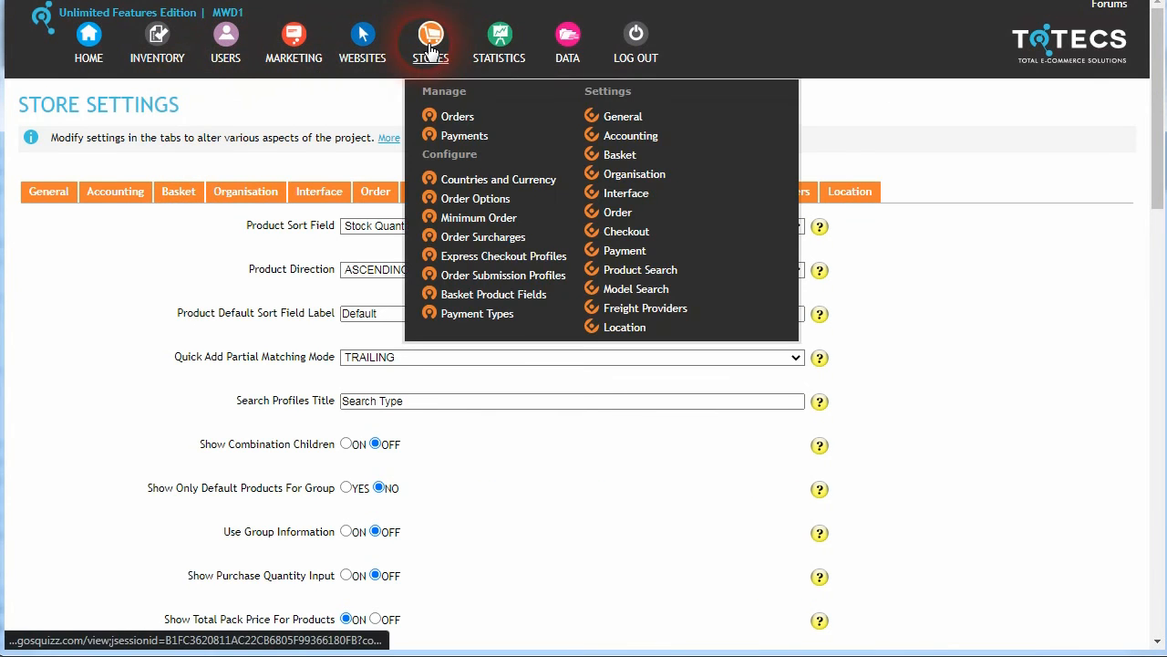
{"action": "left_click", "coordinate": [648, 282]}
{"action": "left_click_drag", "start_coordinate": [1155, 137], "coordinate": [1164, 394]}
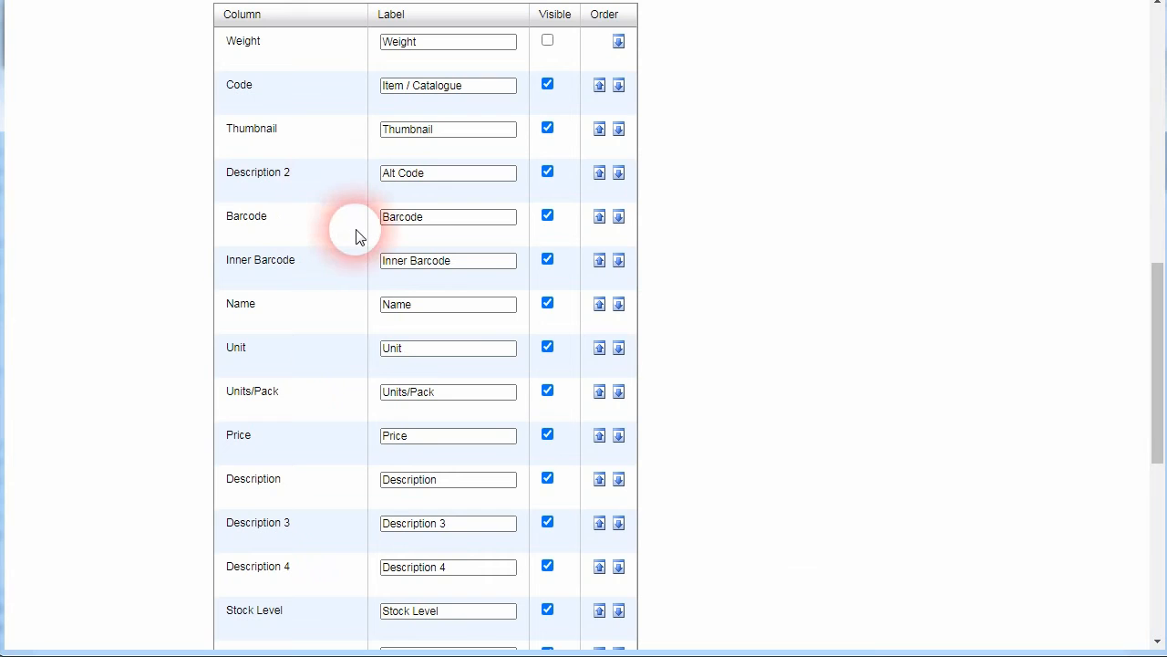
{"action": "left_click", "coordinate": [548, 216]}
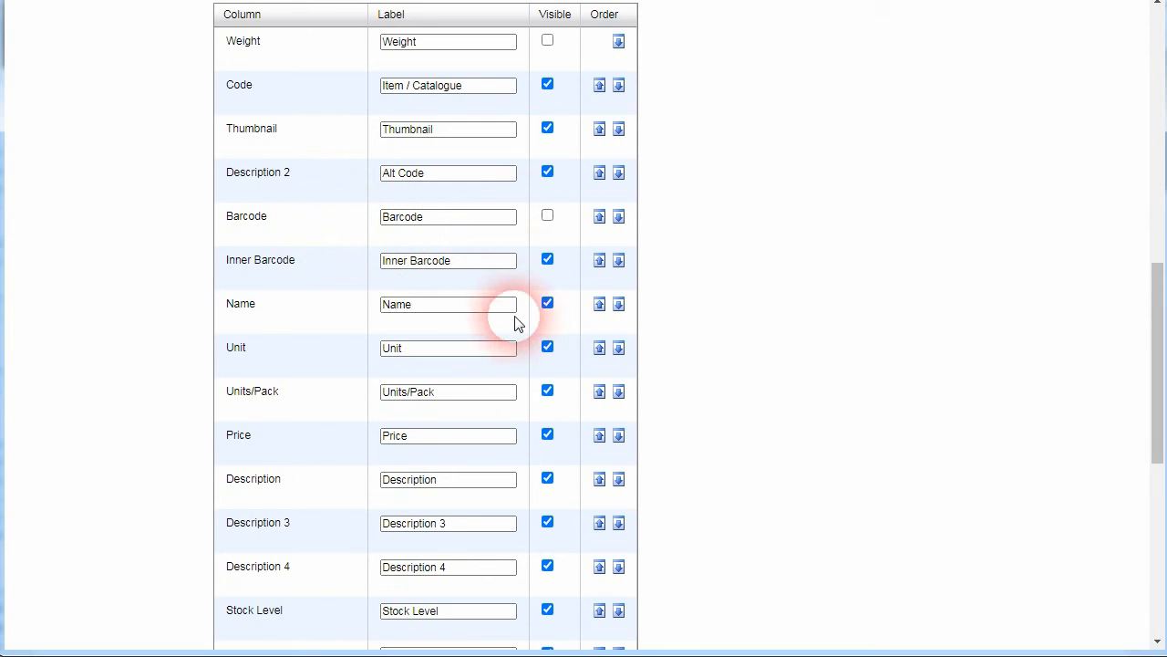
- Make the Inner Barcode column not visible in the Product Search settings and save the changes
{"action": "left_click", "coordinate": [547, 259]}
{"action": "right_click", "coordinate": [546, 261]}
{"action": "left_click", "coordinate": [176, 315]}
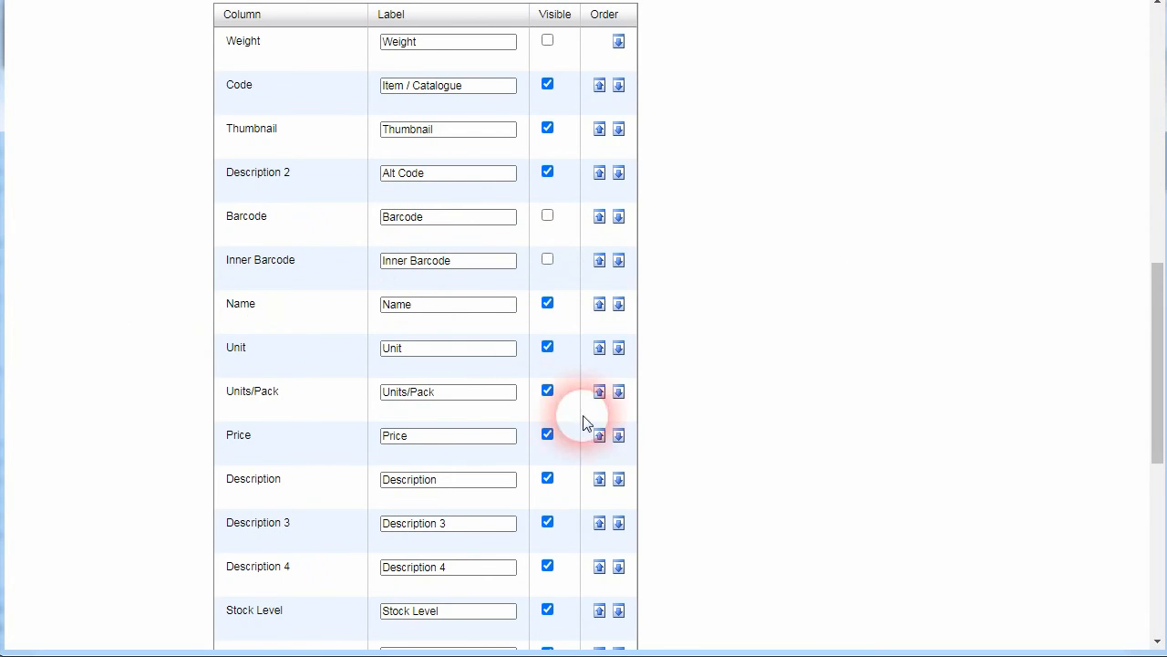
{"action": "scroll", "coordinate": [587, 417], "scroll_direction": "down", "scroll_amount": 6}
{"action": "left_click", "coordinate": [814, 525]}
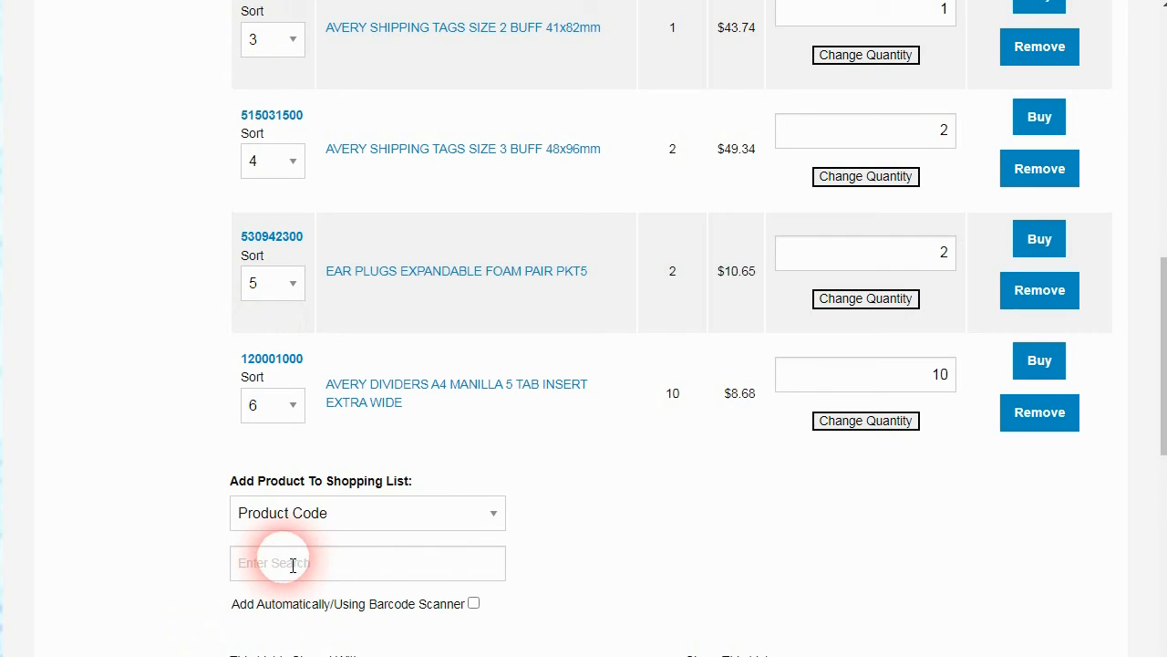
- Check the search field options in the shopping list's add form and in the Shopping Cart's Quick Add
{"action": "left_click", "coordinate": [493, 516]}
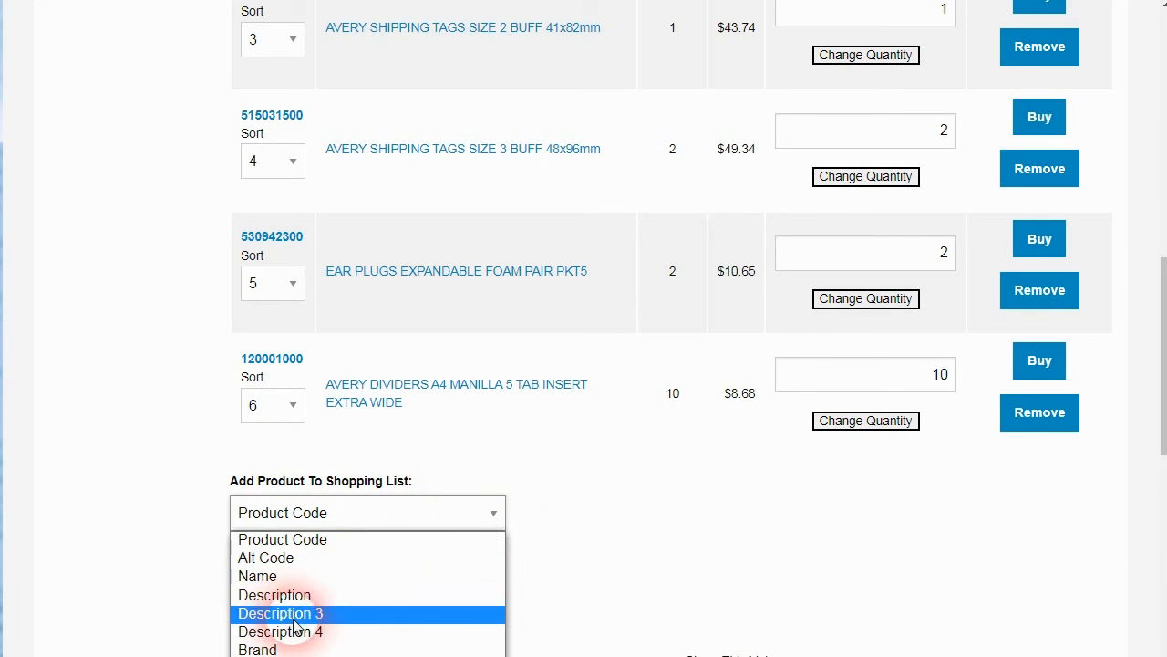
{"action": "left_click", "coordinate": [535, 469]}
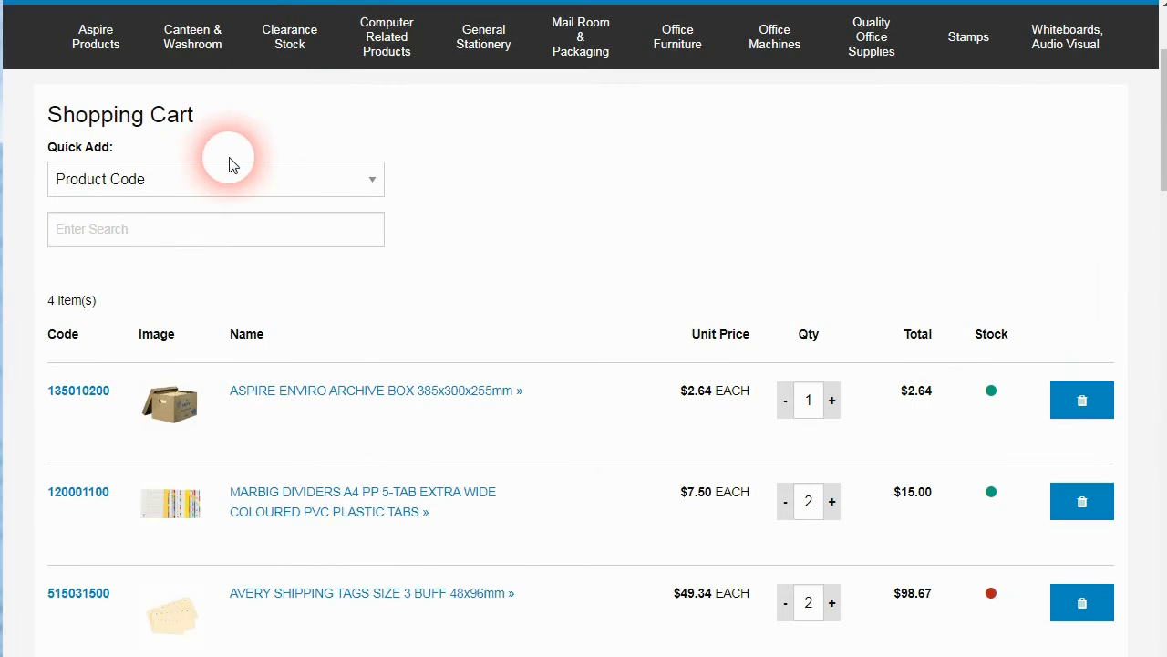
{"action": "left_click", "coordinate": [219, 179]}
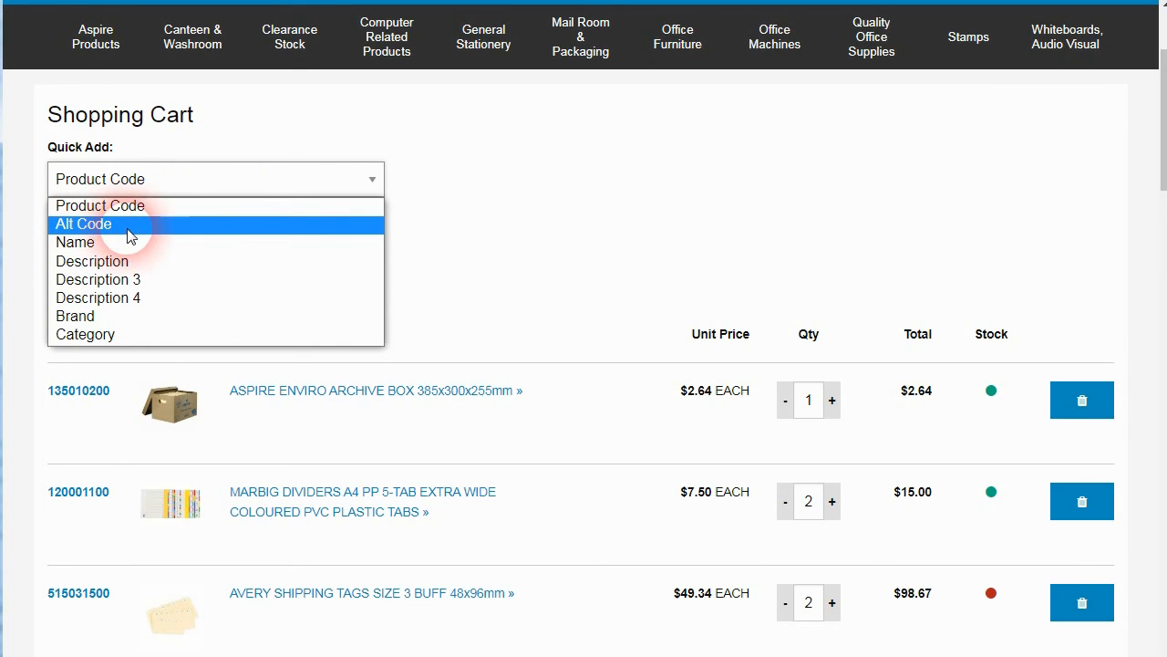
{"action": "left_click", "coordinate": [450, 220]}
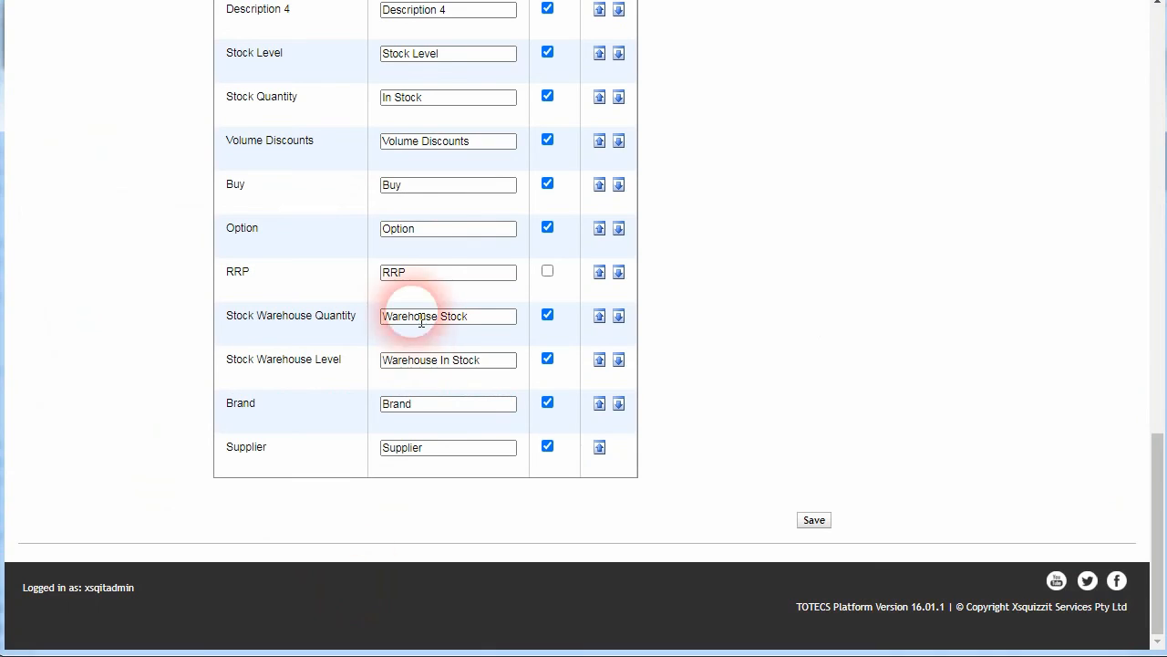
{"action": "scroll", "coordinate": [401, 319], "scroll_direction": "up", "scroll_amount": 1}
{"action": "scroll", "coordinate": [417, 337], "scroll_direction": "up", "scroll_amount": 1}
{"action": "scroll", "coordinate": [420, 342], "scroll_direction": "up", "scroll_amount": 5}
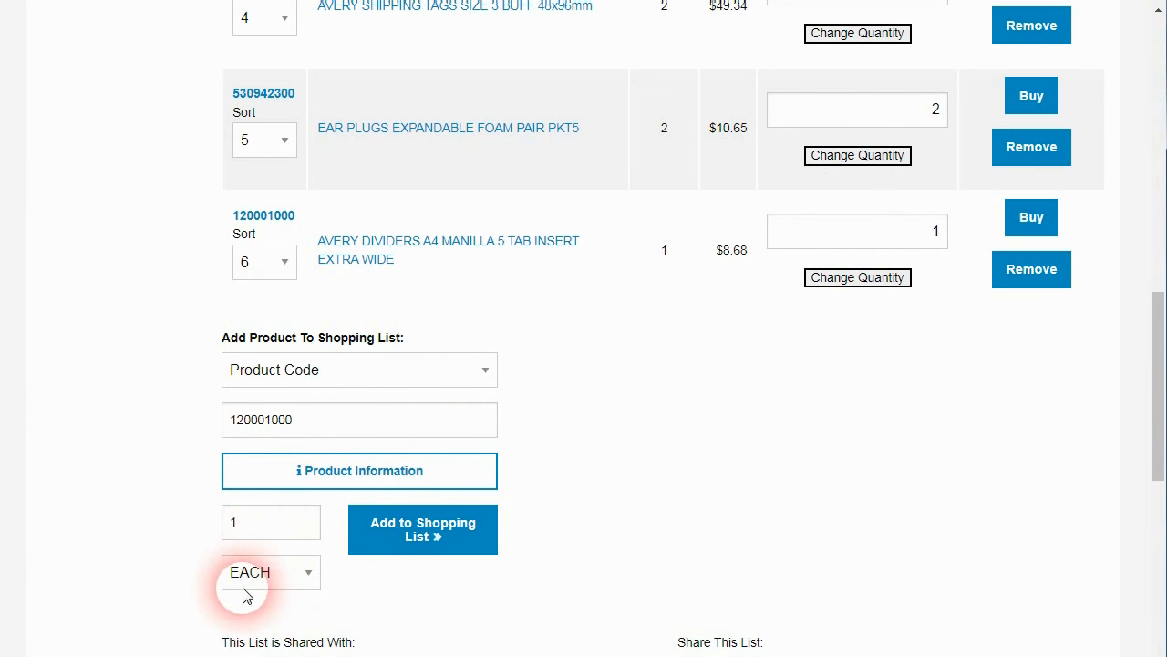
- Open the Weekly Shopping List from the Shopping Lists page and look over its details and add form
{"action": "scroll", "coordinate": [313, 425], "scroll_direction": "up", "scroll_amount": 10}
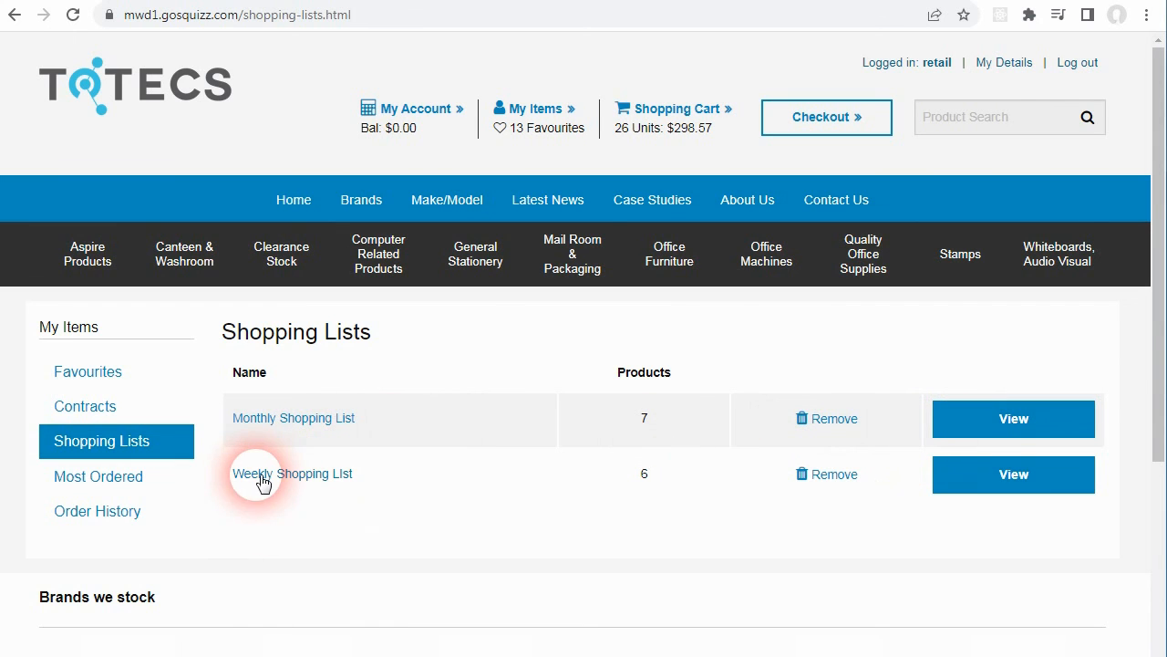
{"action": "left_click", "coordinate": [972, 418]}
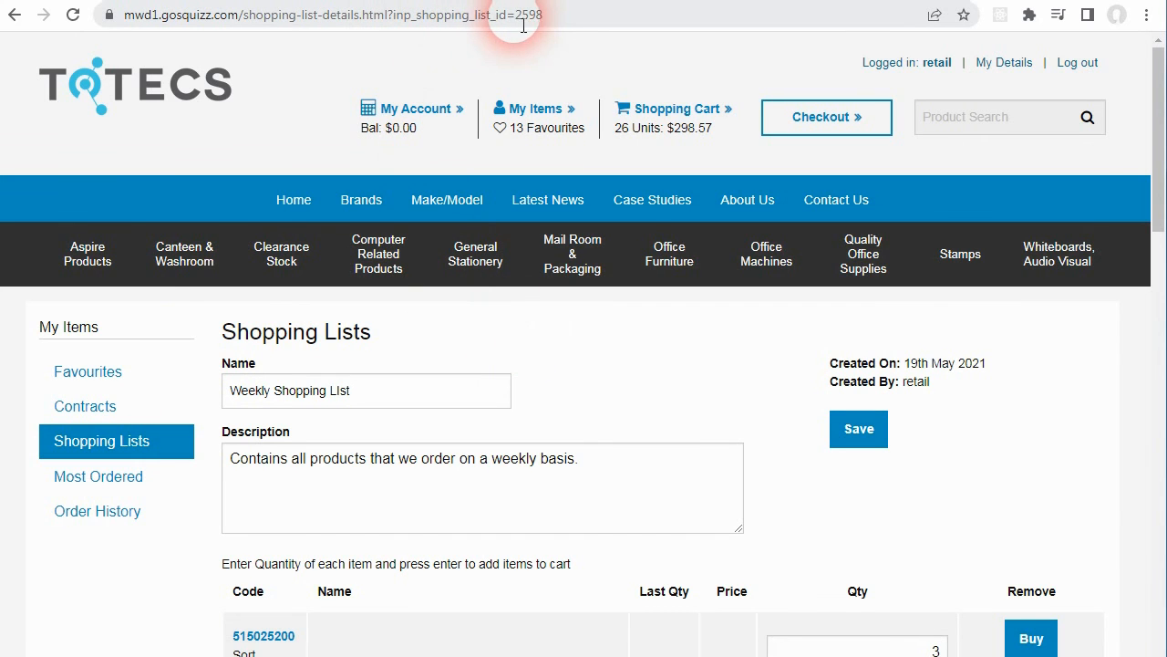
{"action": "scroll", "coordinate": [409, 534], "scroll_direction": "down", "scroll_amount": 9}
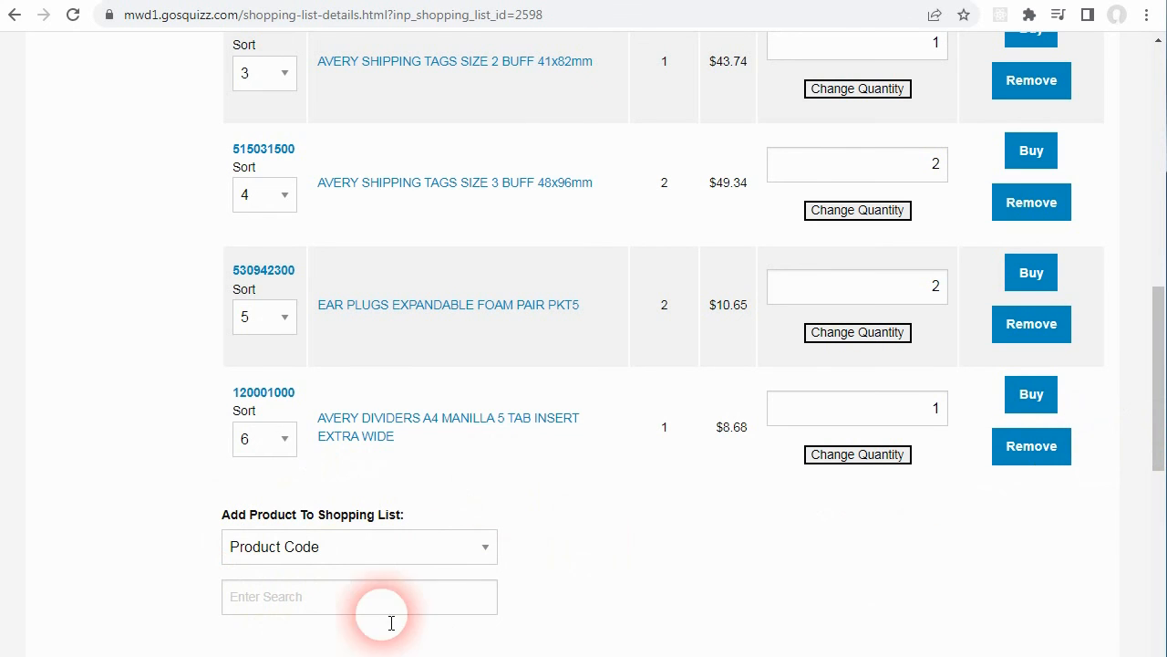
{"action": "left_click_drag", "start_coordinate": [1154, 408], "coordinate": [1154, 170]}
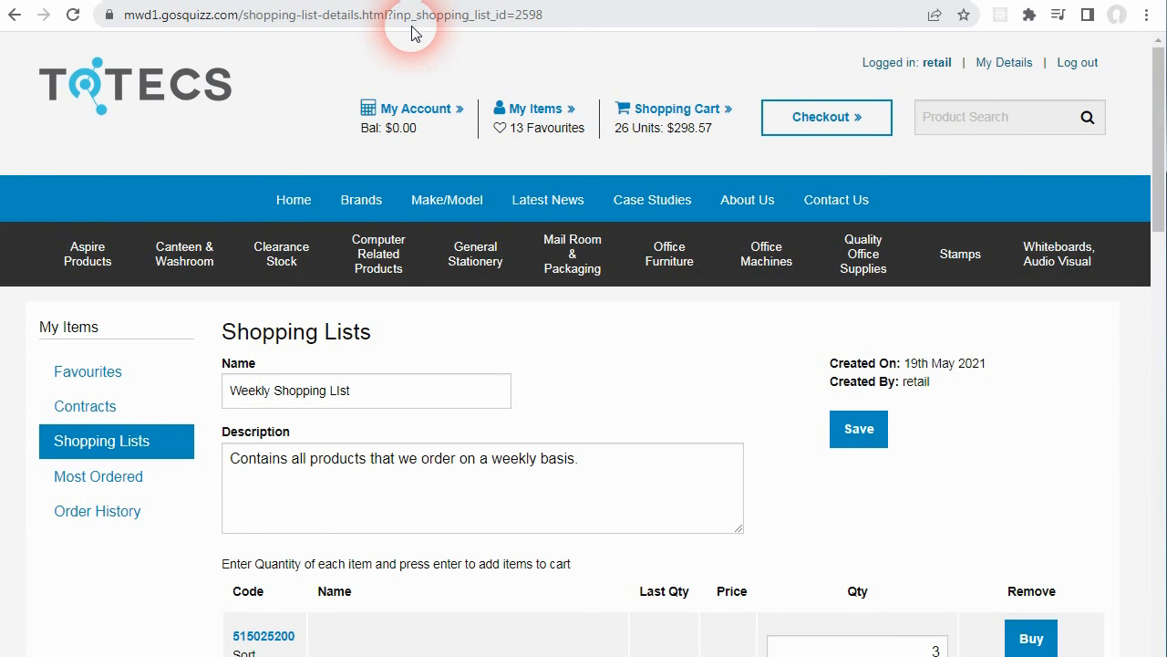
- Add product 120001000 to the Weekly Shopping List by product code with a quantity of 21
{"action": "scroll", "coordinate": [281, 606], "scroll_direction": "down", "scroll_amount": 10}
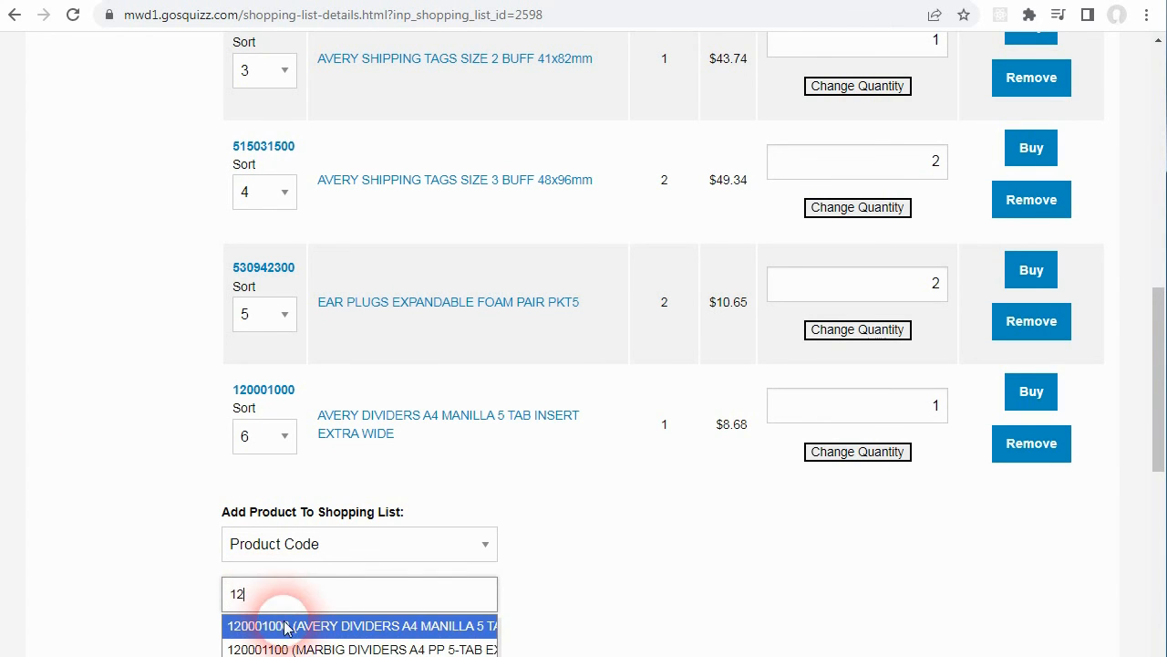
{"action": "left_click", "coordinate": [278, 625]}
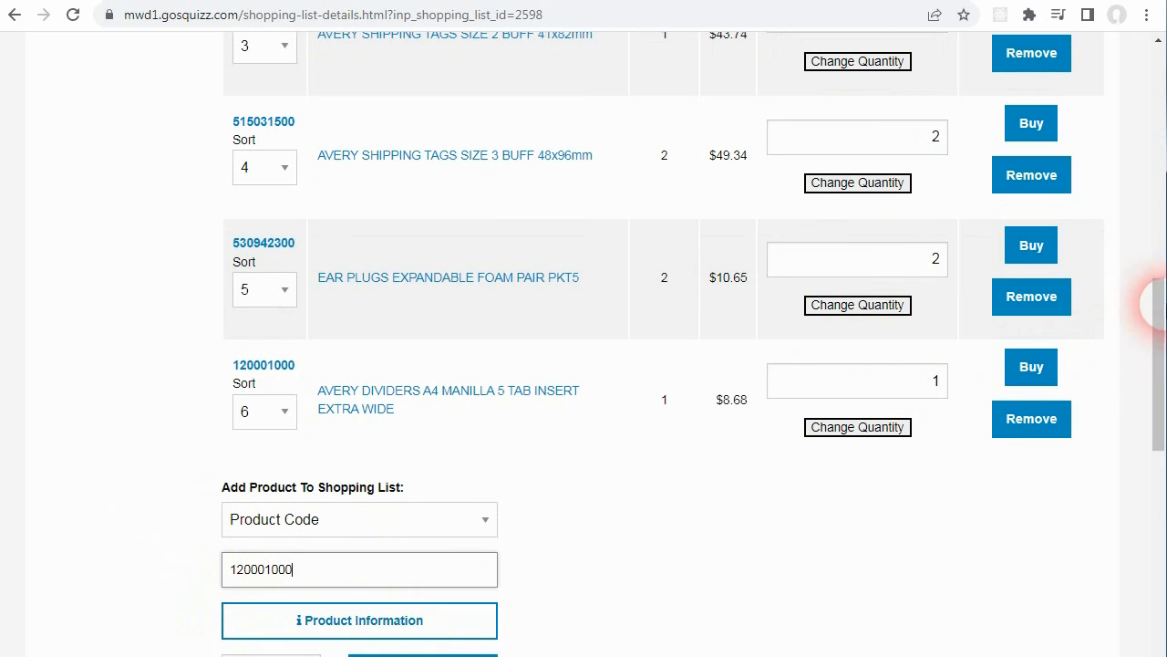
{"action": "scroll", "coordinate": [1156, 334], "scroll_direction": "down", "scroll_amount": 1}
{"action": "left_click", "coordinate": [448, 638]}
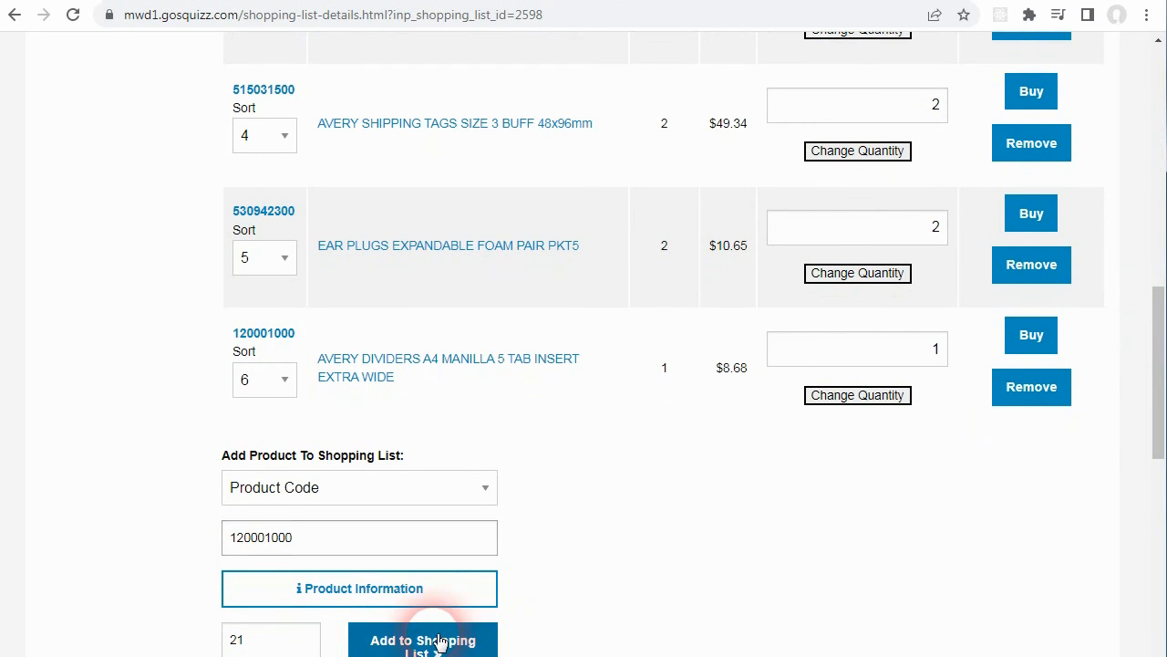
{"action": "left_click_drag", "start_coordinate": [1156, 374], "coordinate": [1156, 365]}
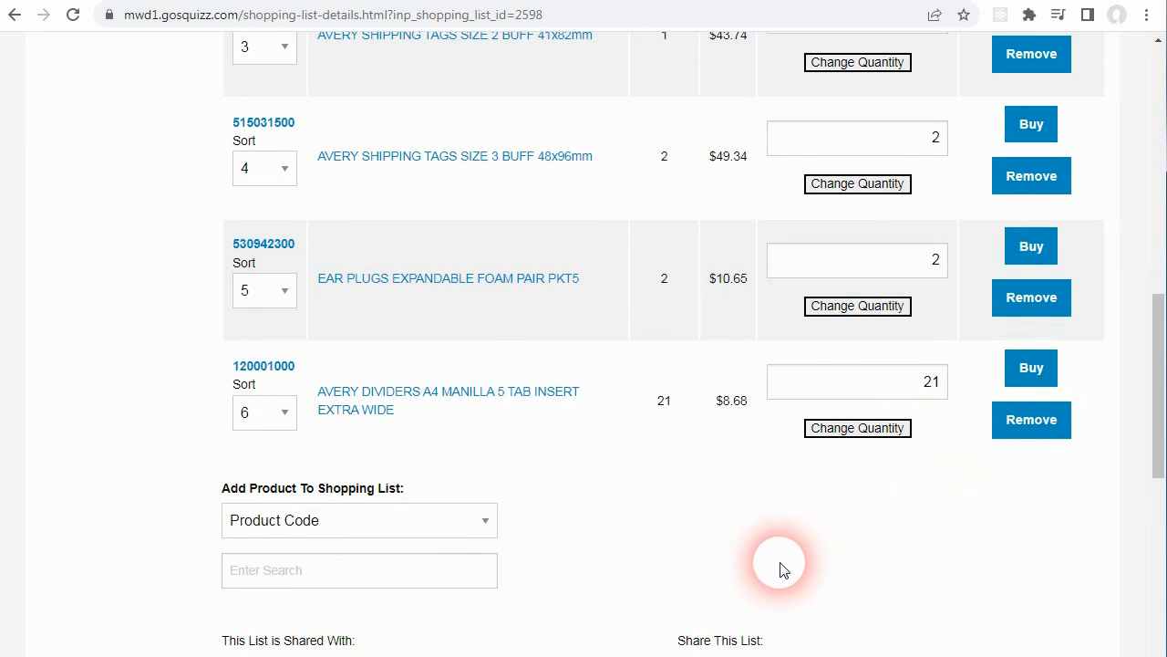